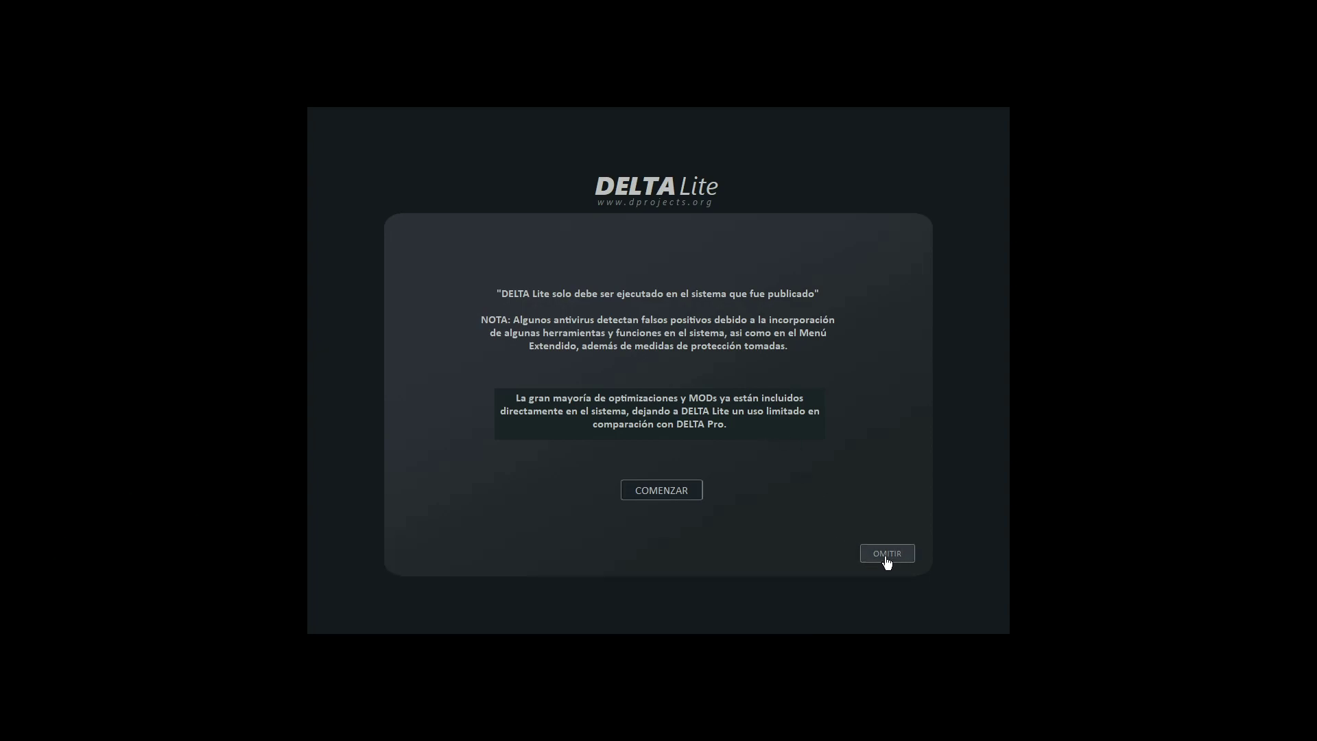
- Start the DELTA Lite setup and select the desktop PC as the equipment type
left_click(662, 491)
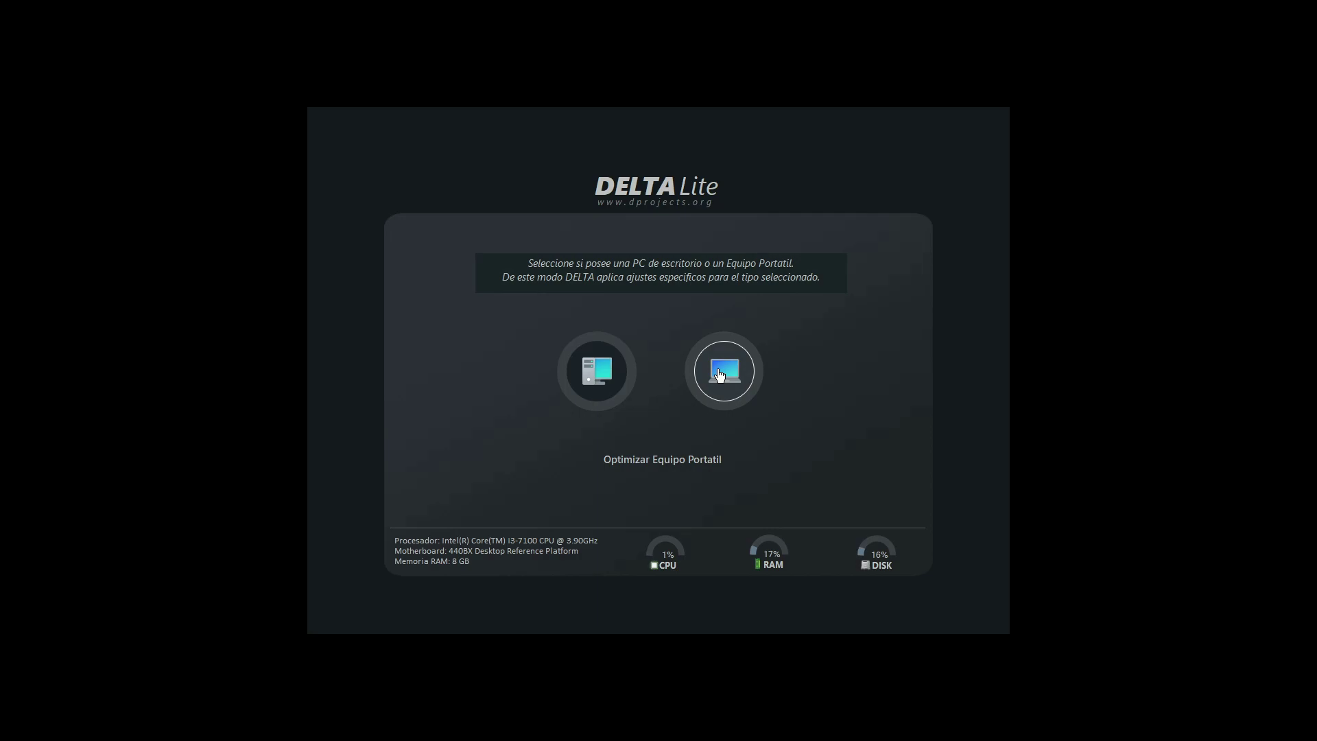
left_click(598, 383)
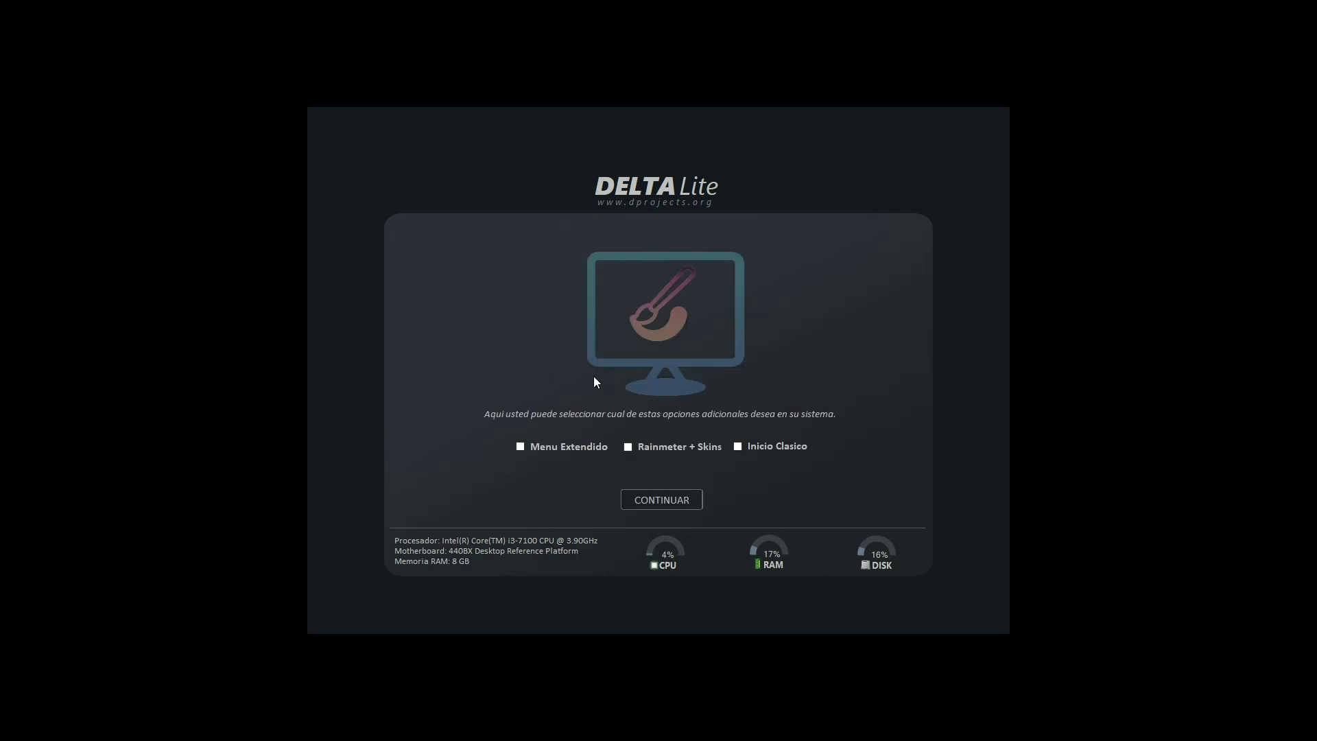
- Enable Menu Extendido, Rainmeter + Skins and Inicio Clasico as additional options and continue
mouse_move(632, 450)
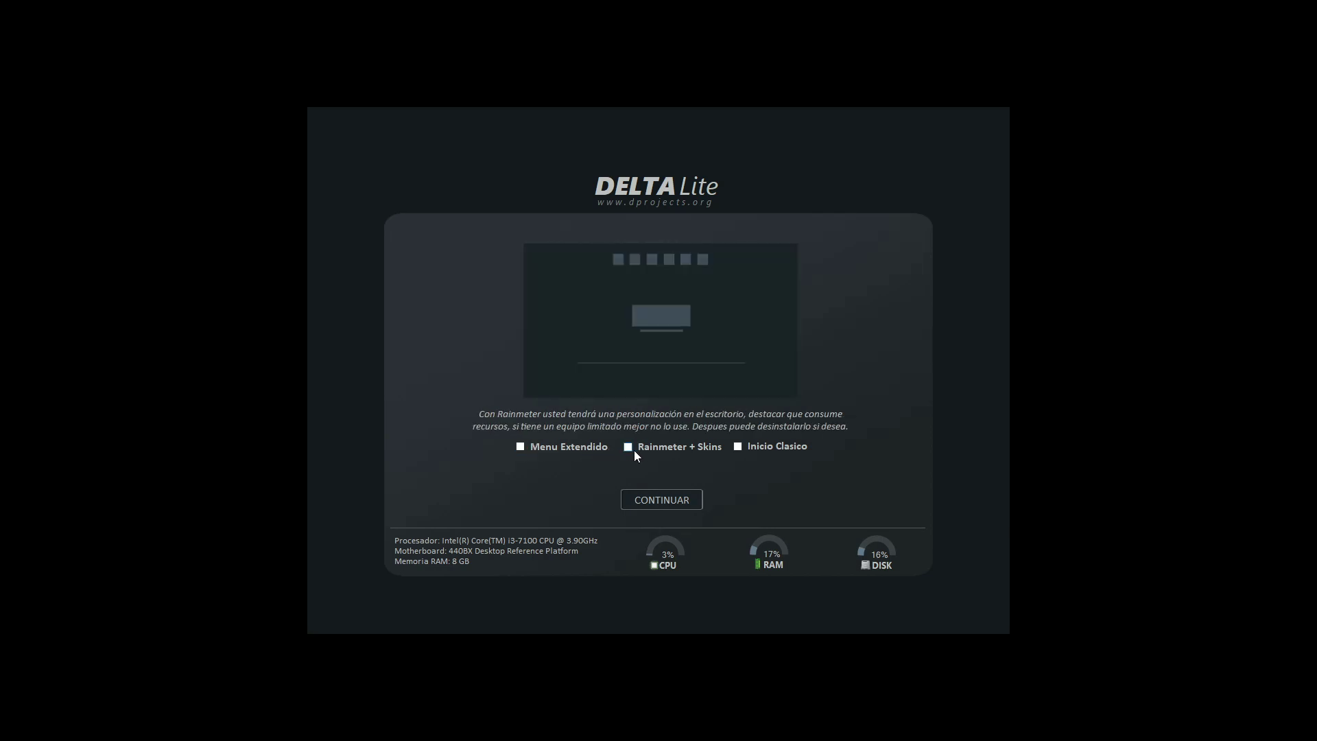
mouse_move(750, 448)
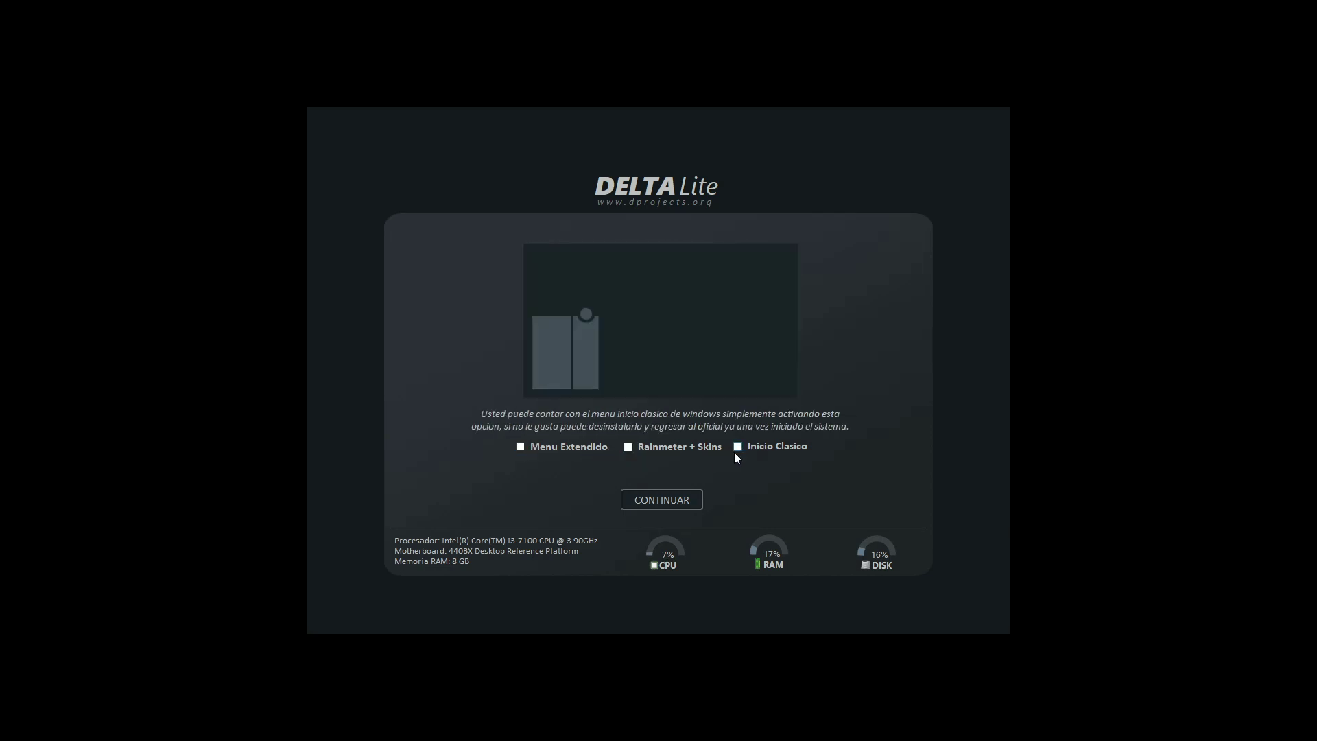
mouse_move(520, 450)
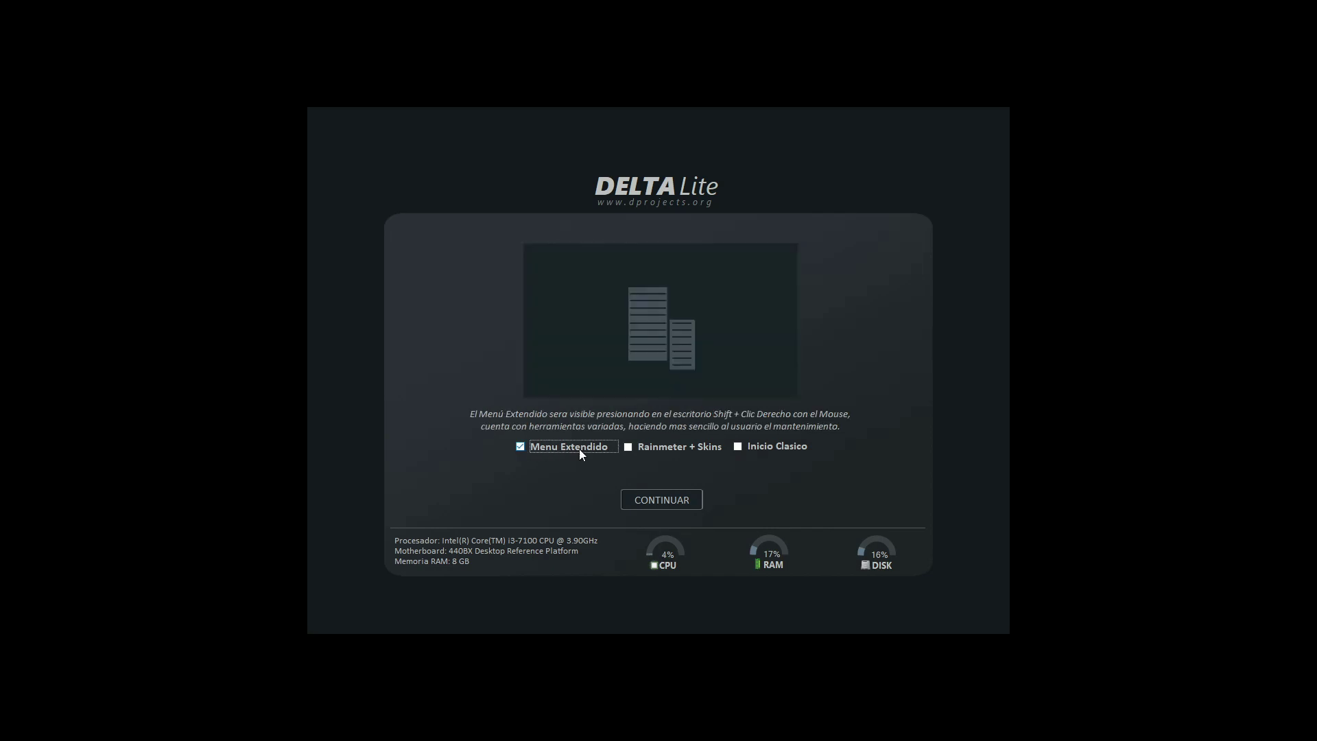
left_click(676, 447)
left_click(742, 447)
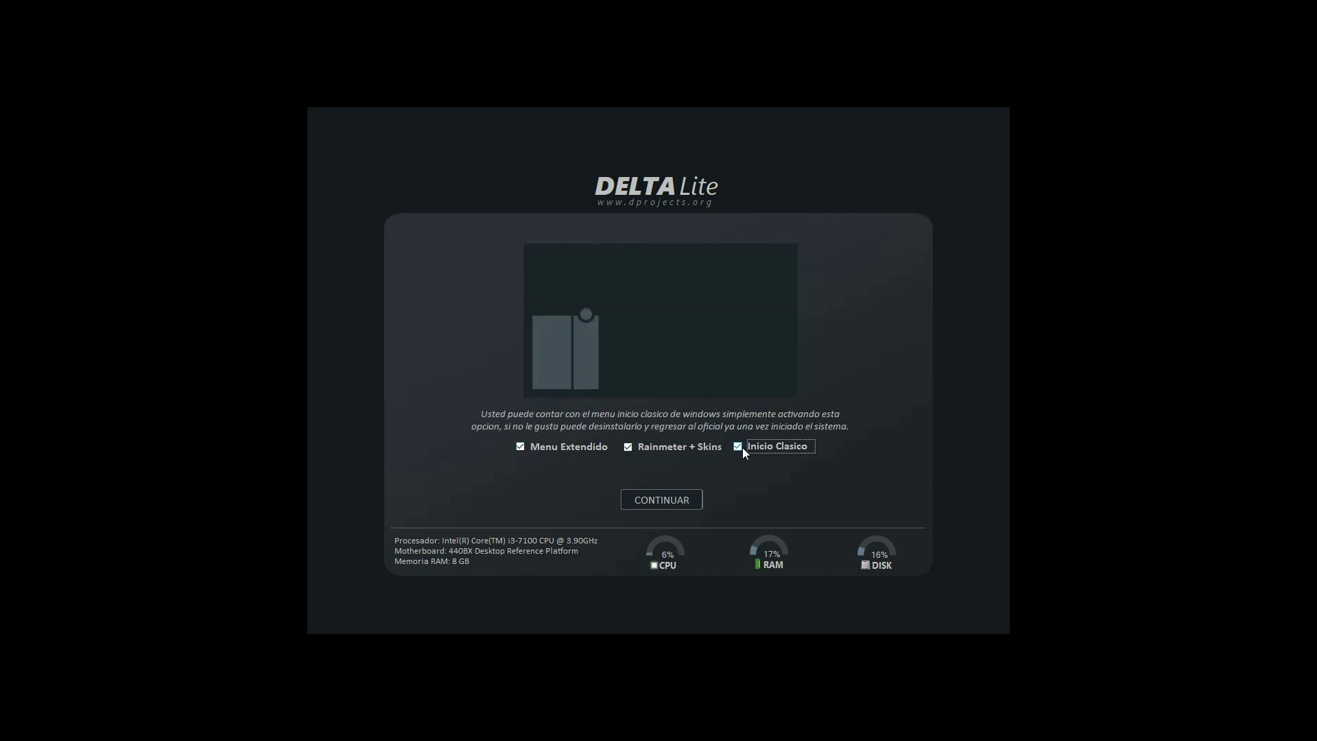
left_click(653, 502)
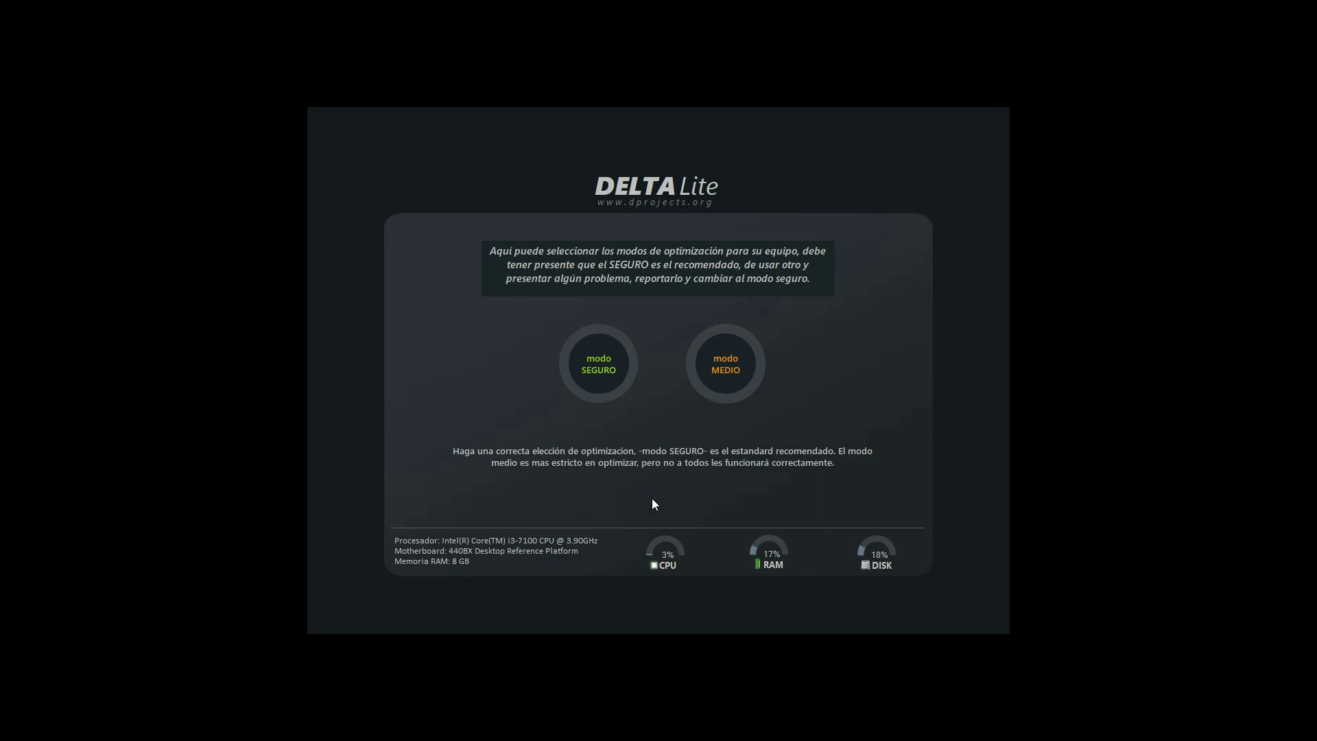
- Optimize the system in modo SEGURO, finishing the assistant and dismissing the MiniOS welcome window
mouse_move(592, 357)
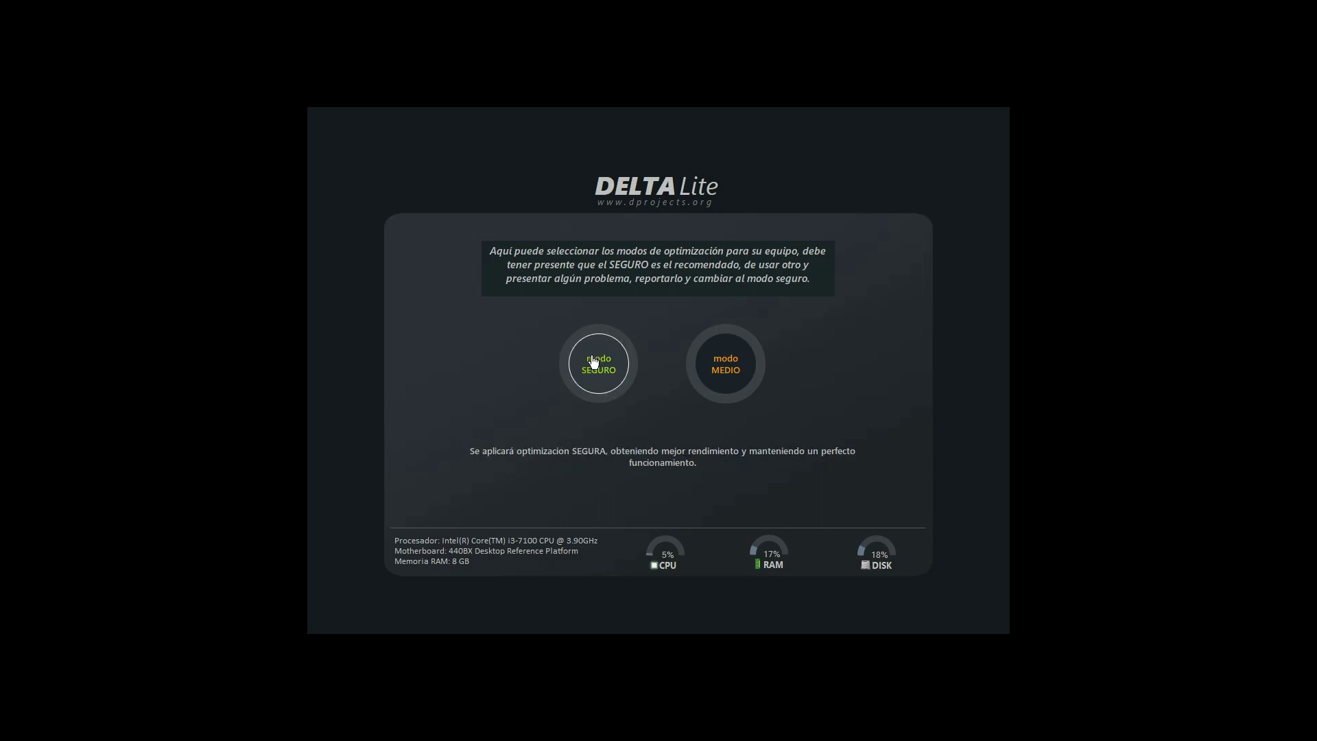
mouse_move(720, 365)
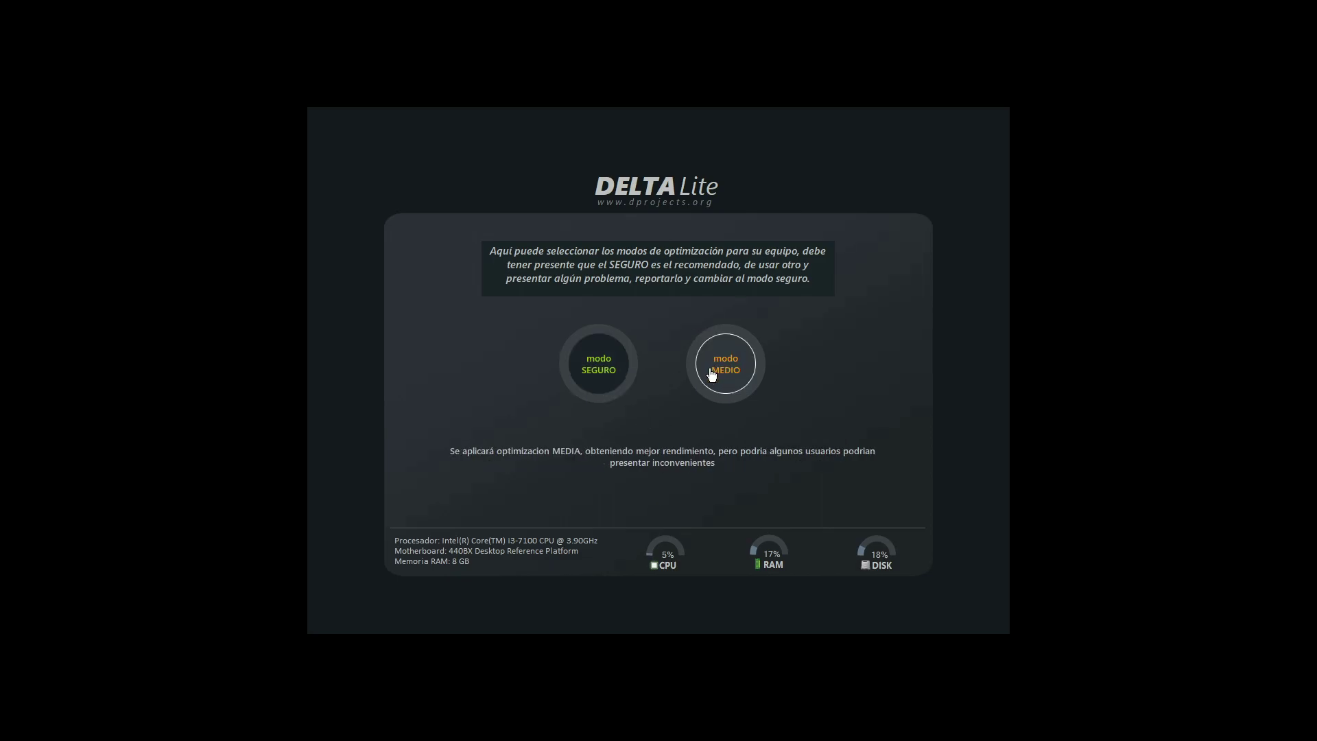
left_click(595, 371)
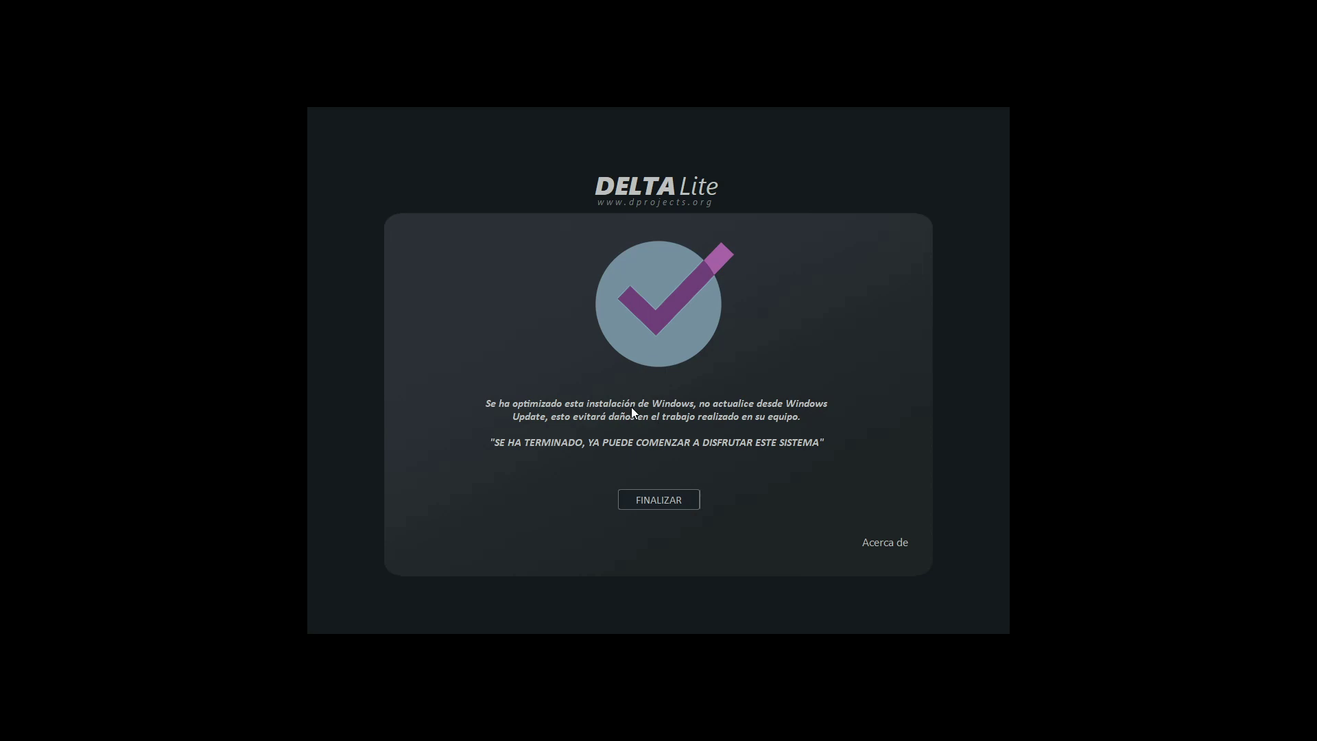
left_click(652, 507)
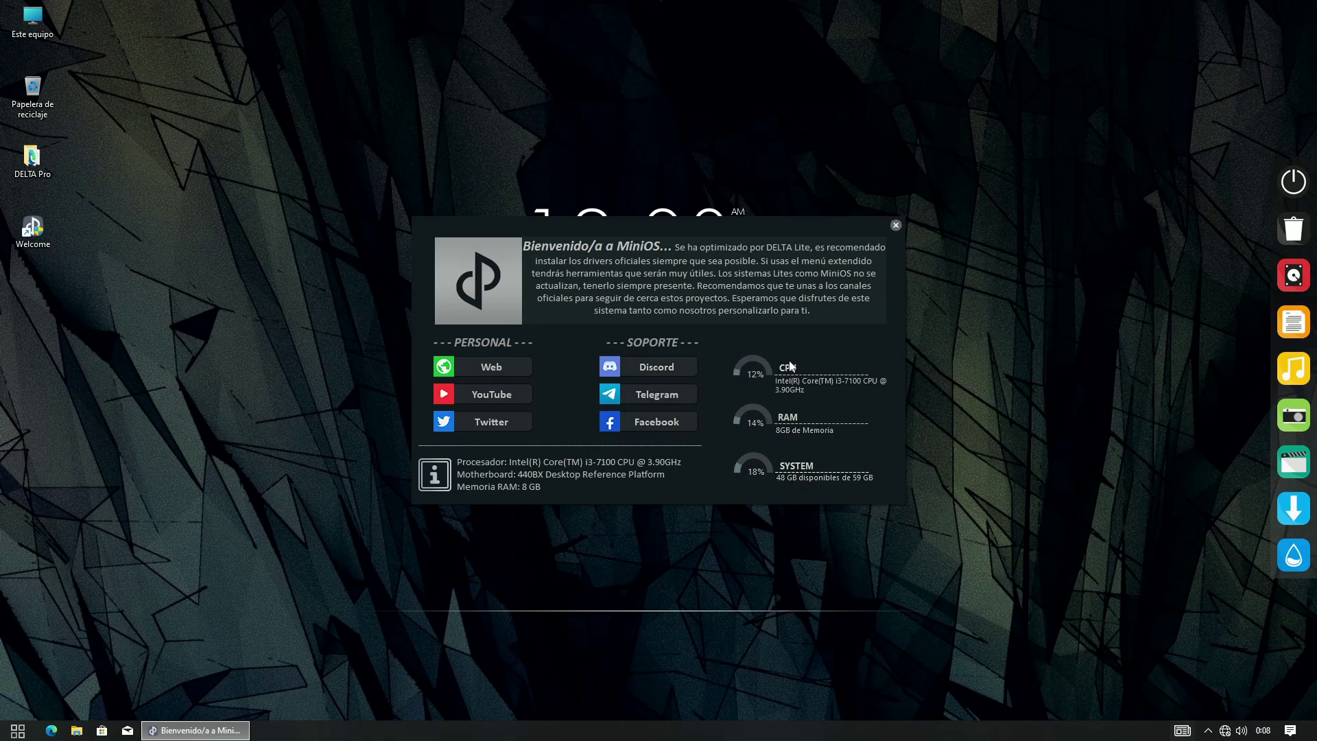
left_click(895, 226)
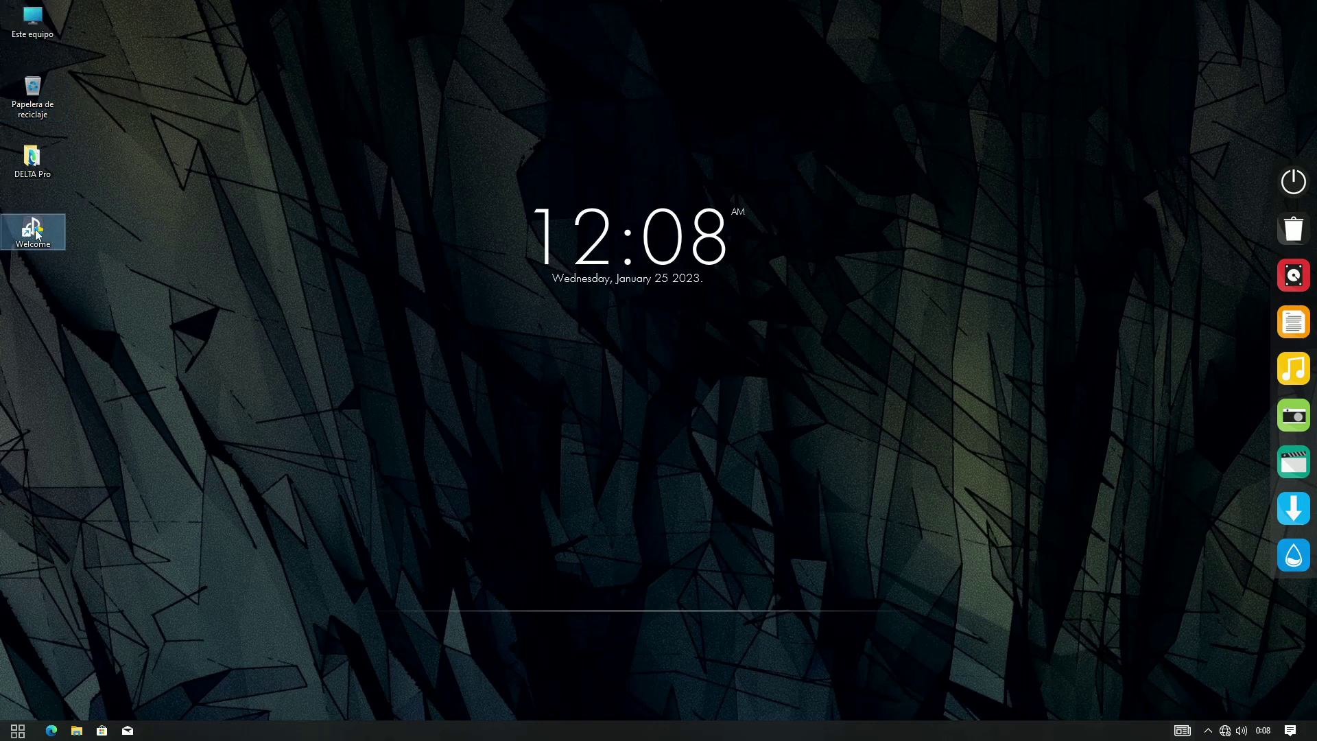
- Open Screenshot_5 from the DELTA Pro v7 Capturas subfolder of the desktop's DELTA Pro folder
double_click(32, 159)
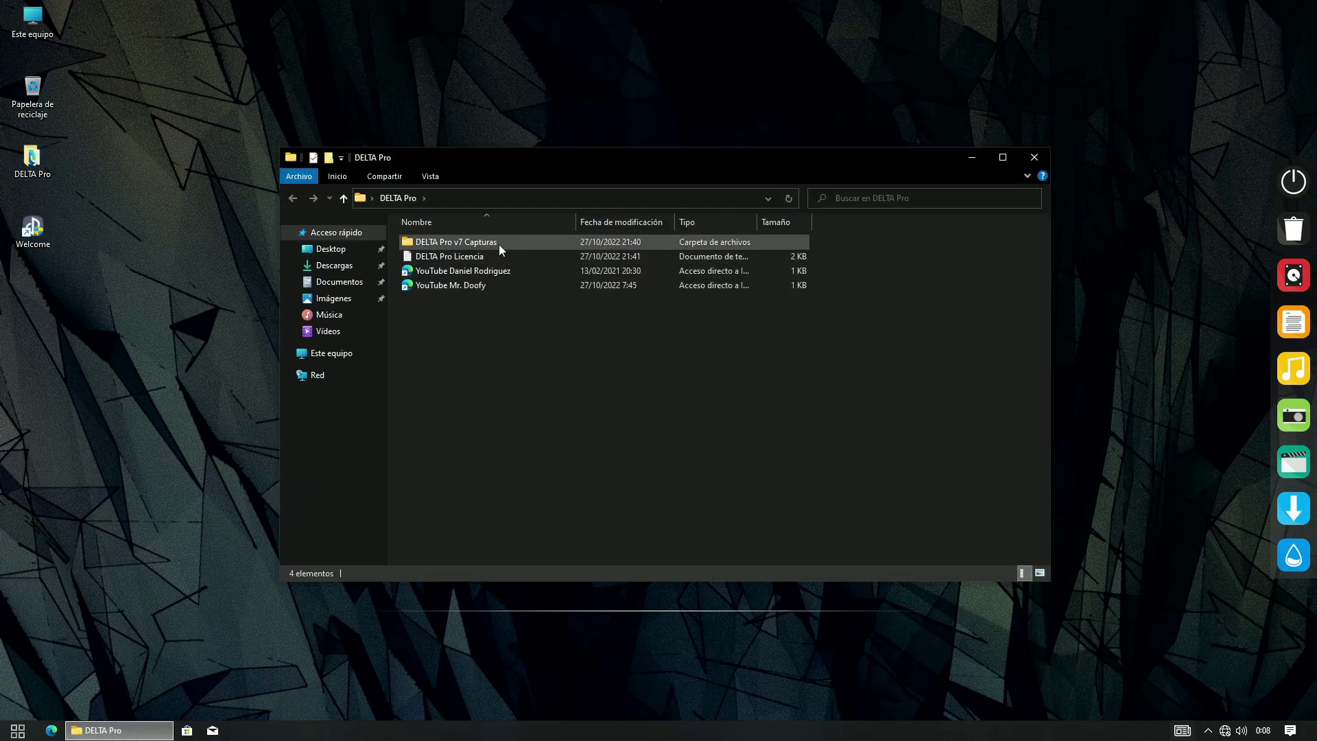
double_click(452, 243)
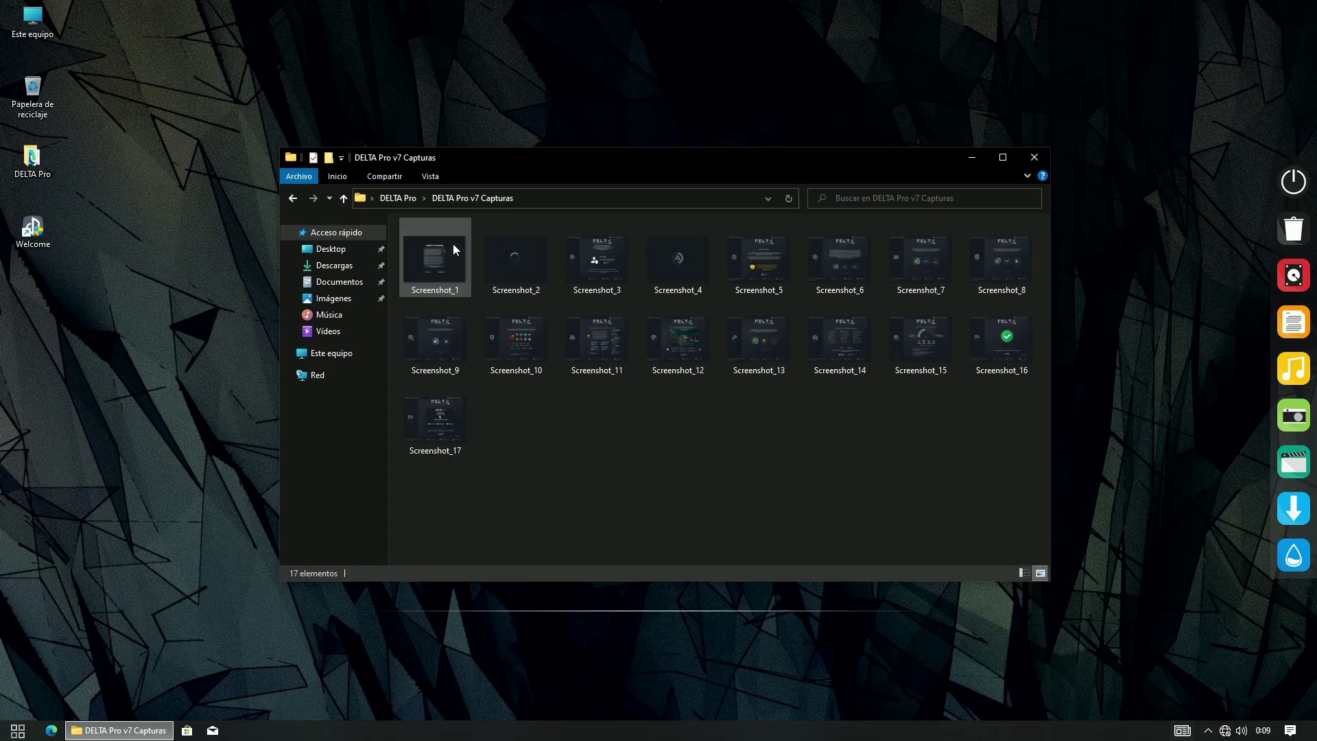
left_click(760, 262)
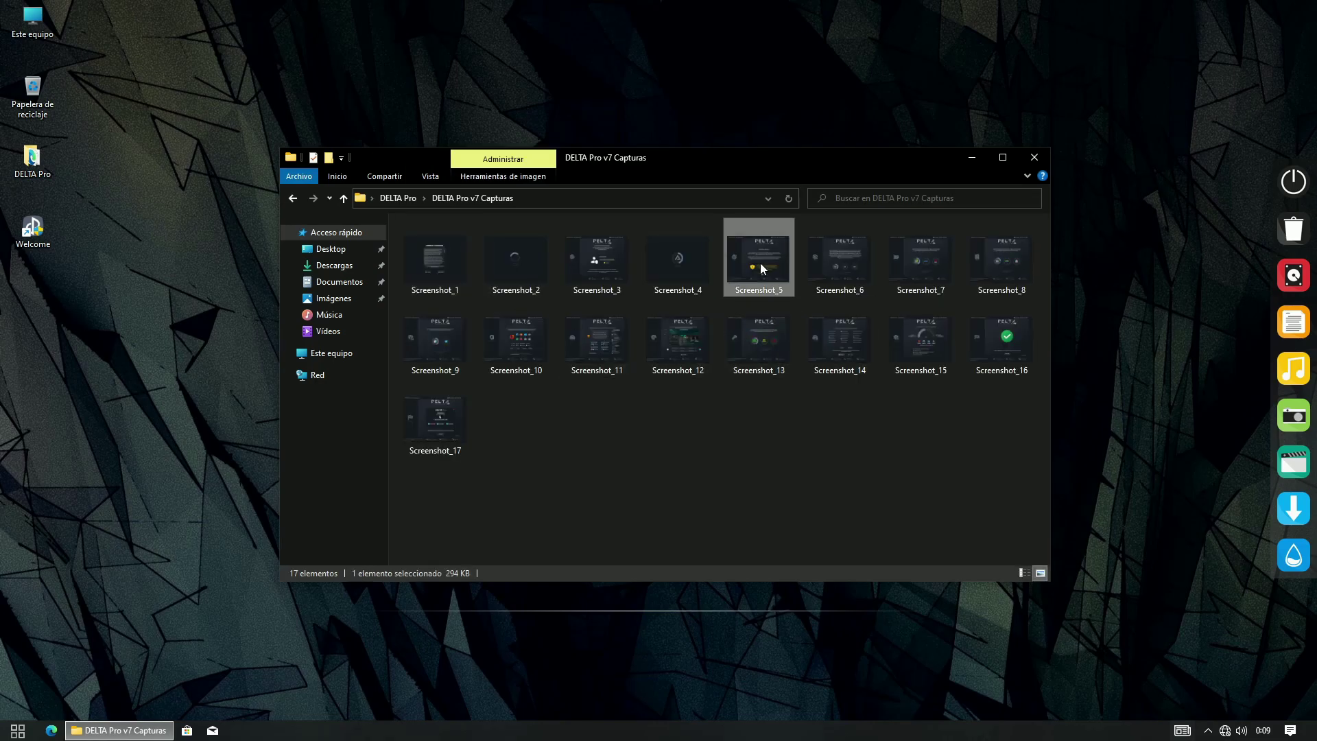
double_click(759, 262)
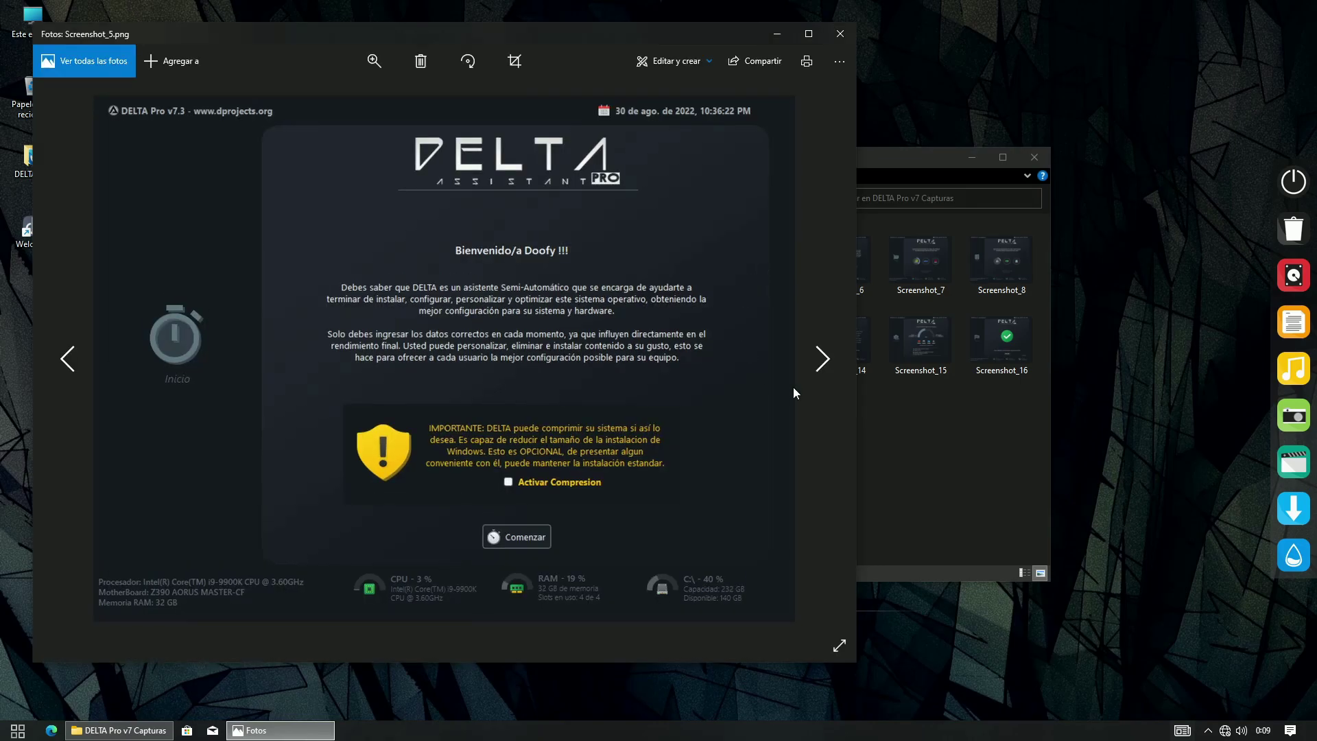
- Browse the remaining DELTA Pro captures through Screenshot_16, and close the image viewer and the folder
left_click(823, 359)
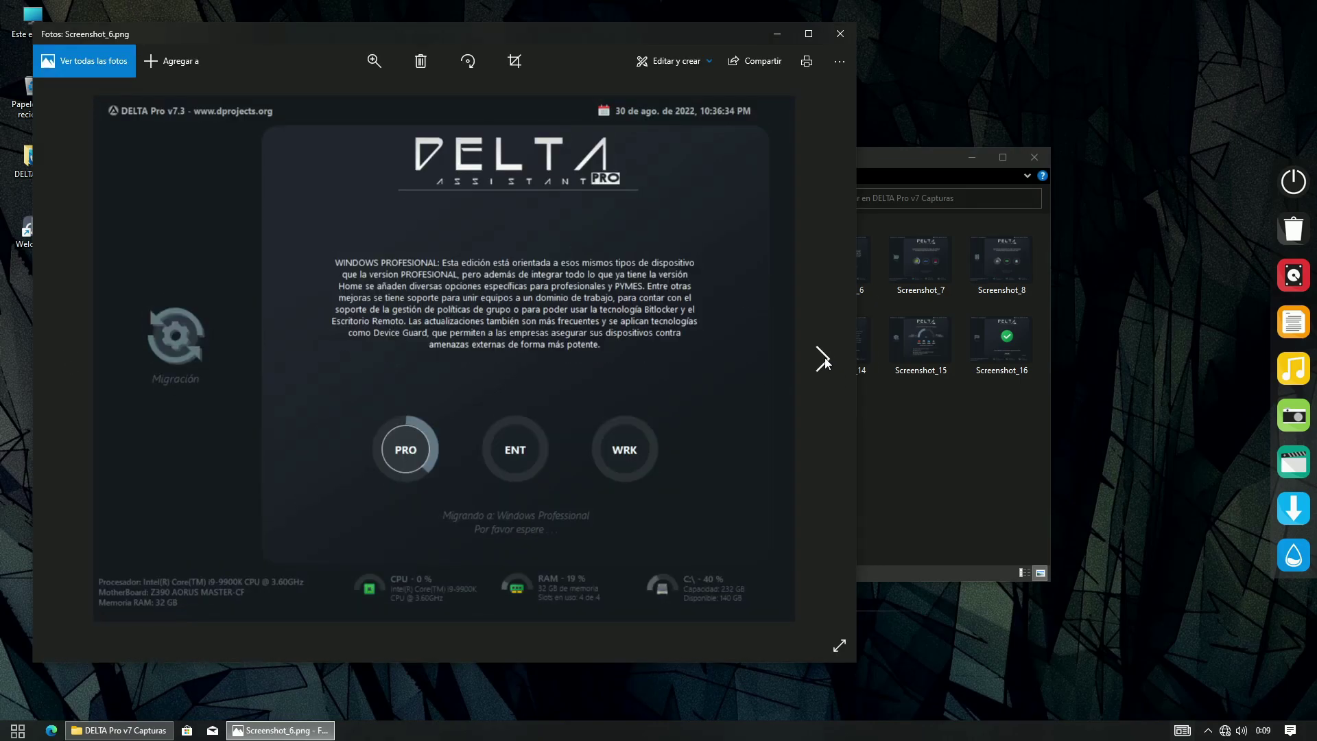
left_click(823, 359)
left_click(823, 358)
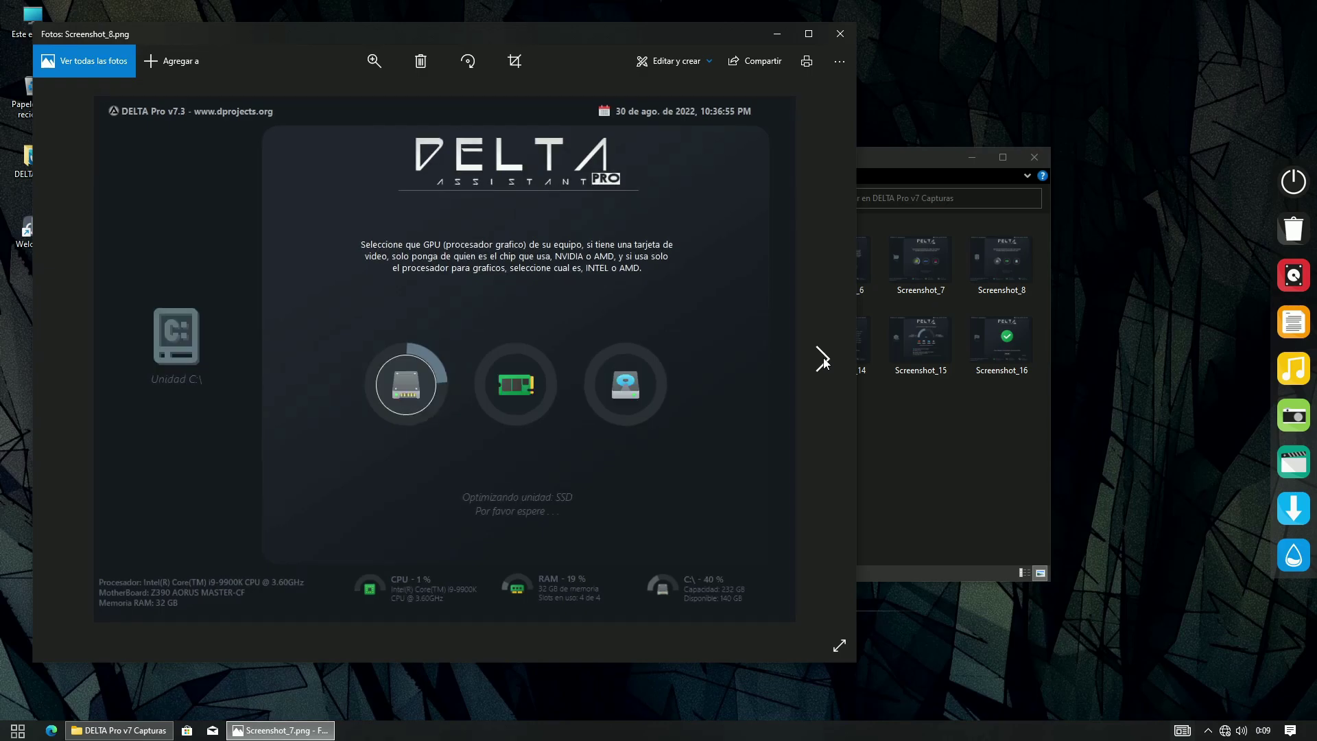
left_click(823, 359)
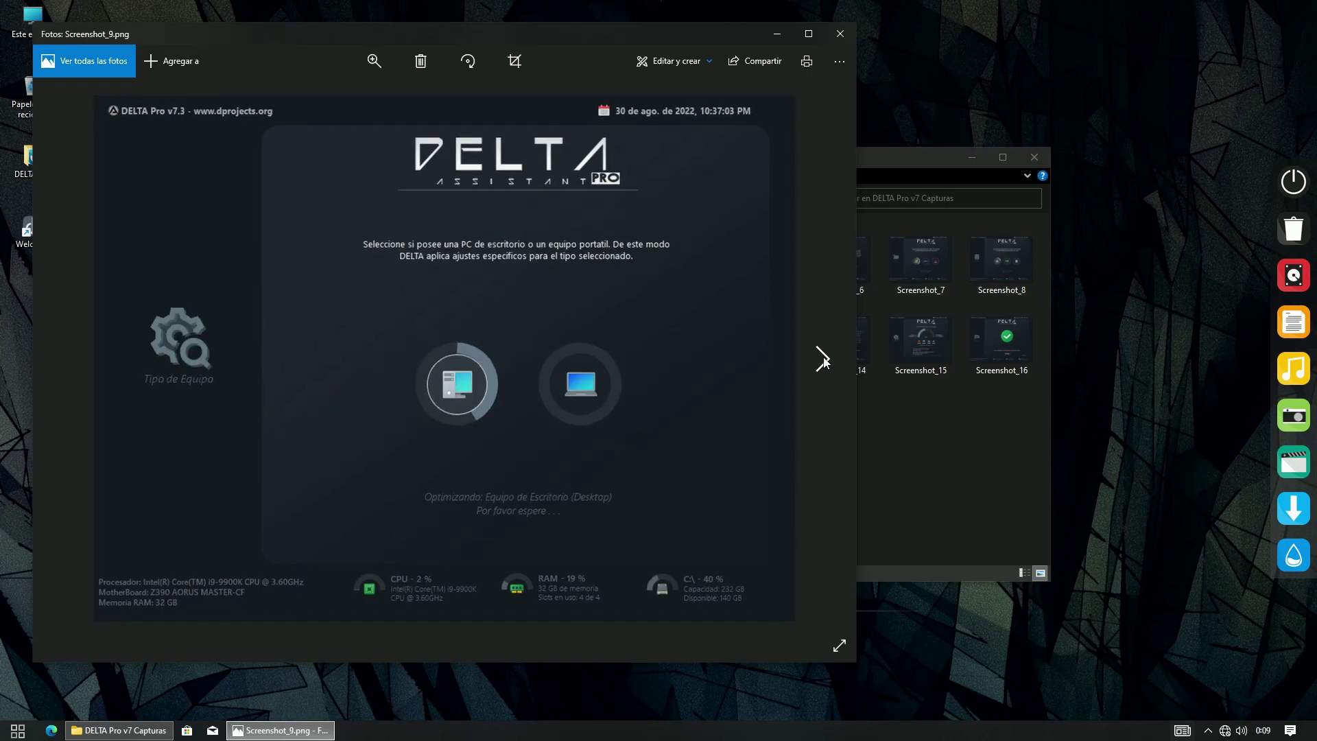
left_click(823, 359)
left_click(823, 358)
left_click(822, 358)
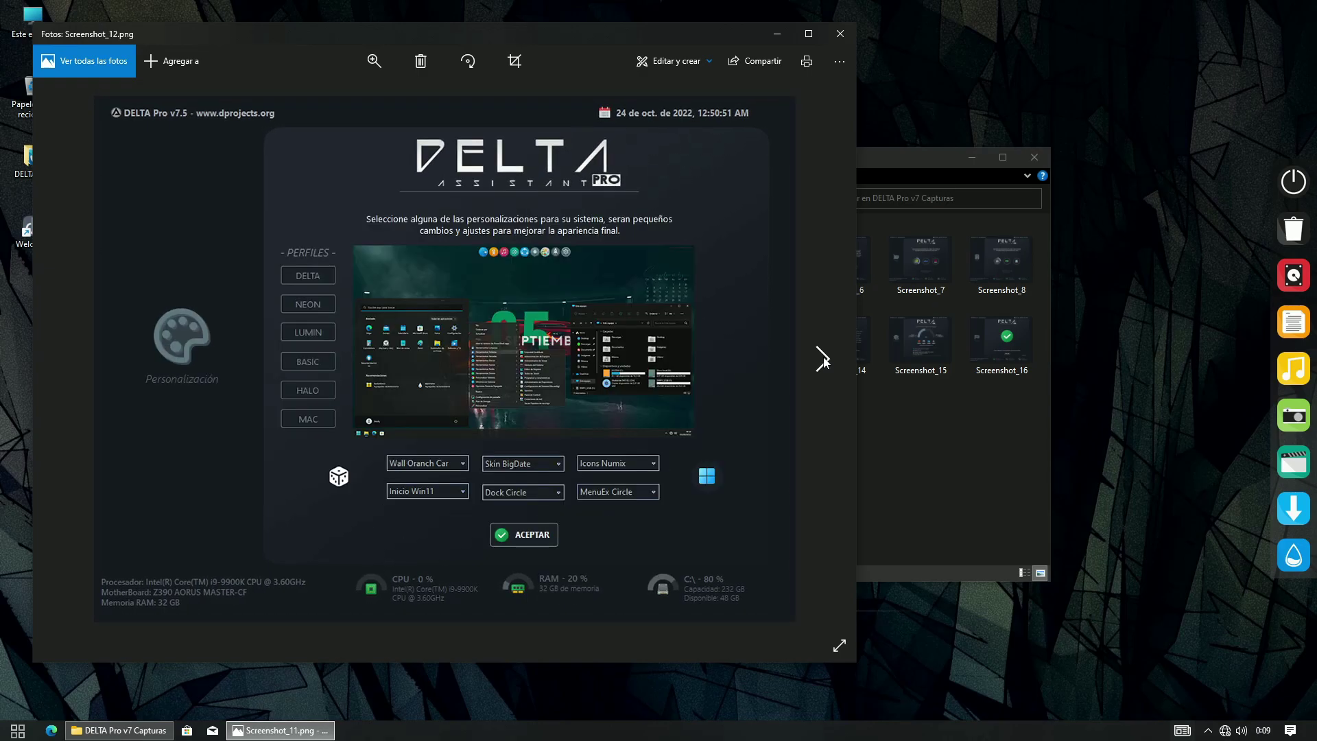
left_click(823, 358)
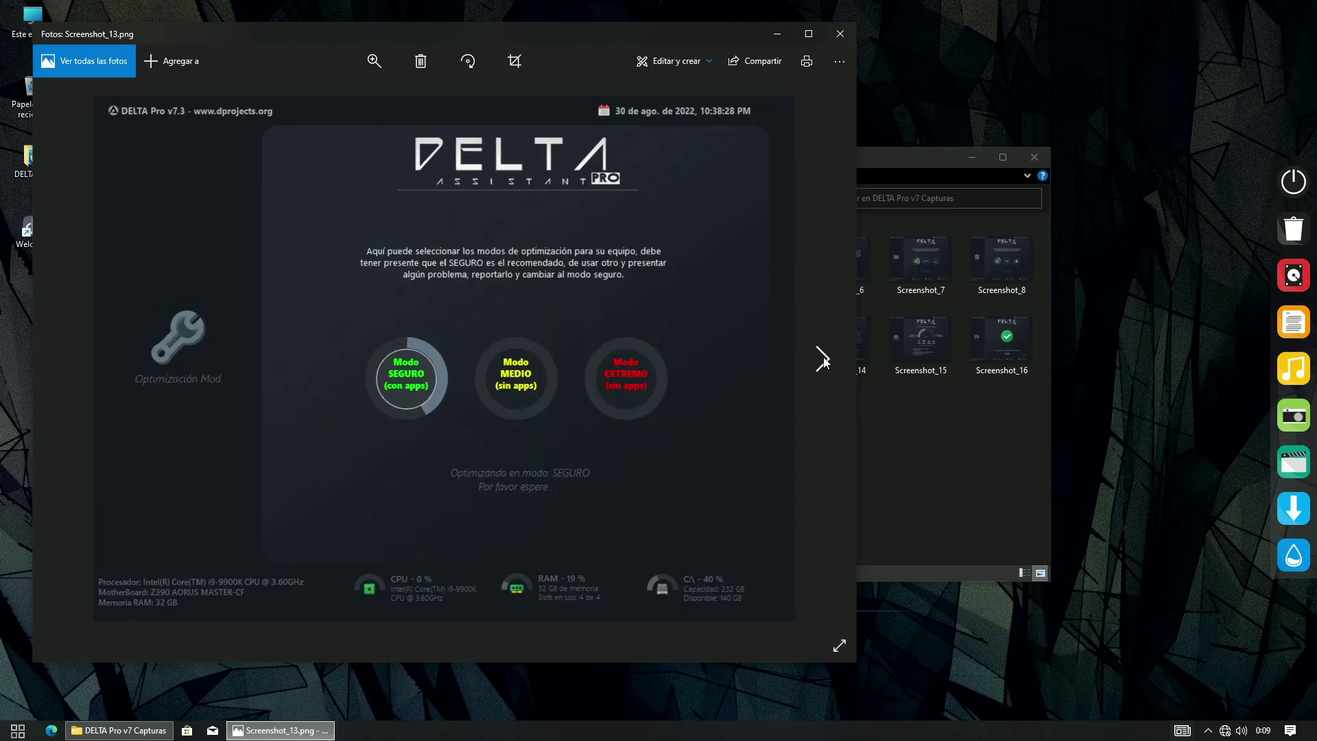
left_click(823, 358)
left_click(823, 358)
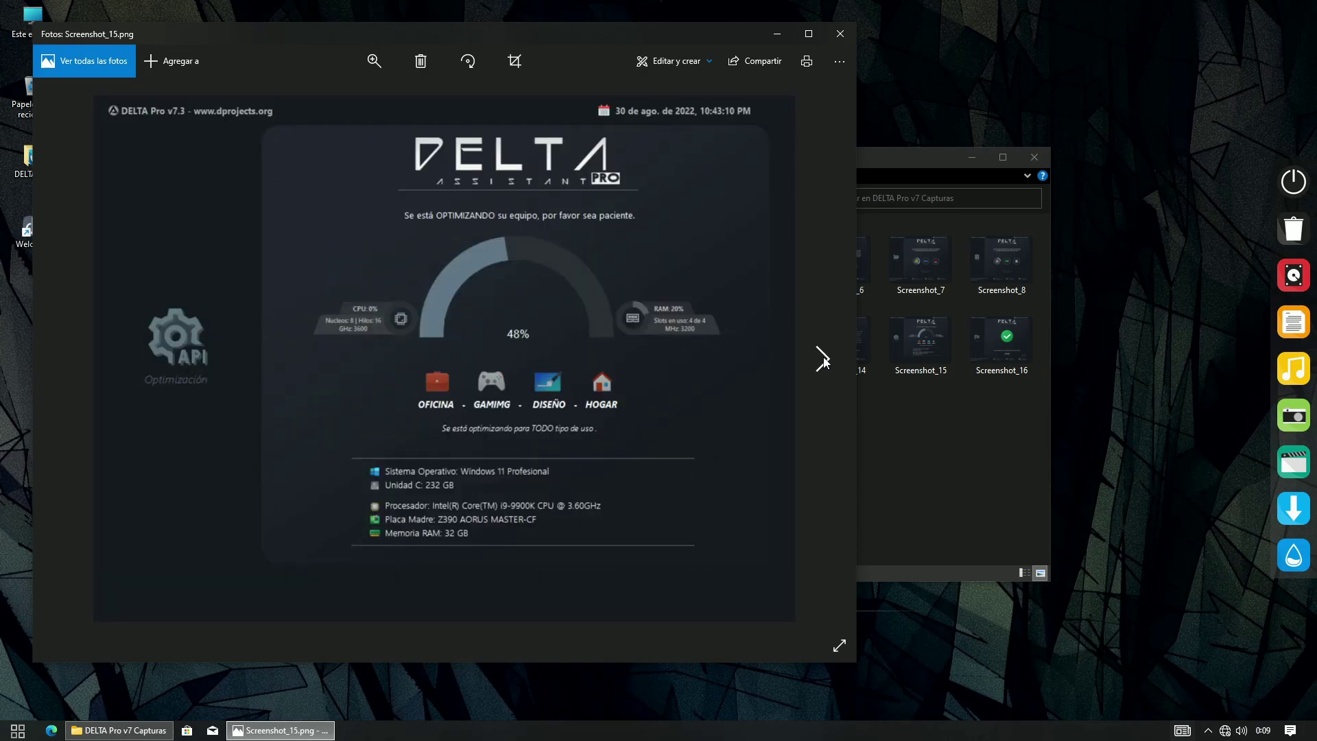
left_click(823, 359)
left_click(841, 35)
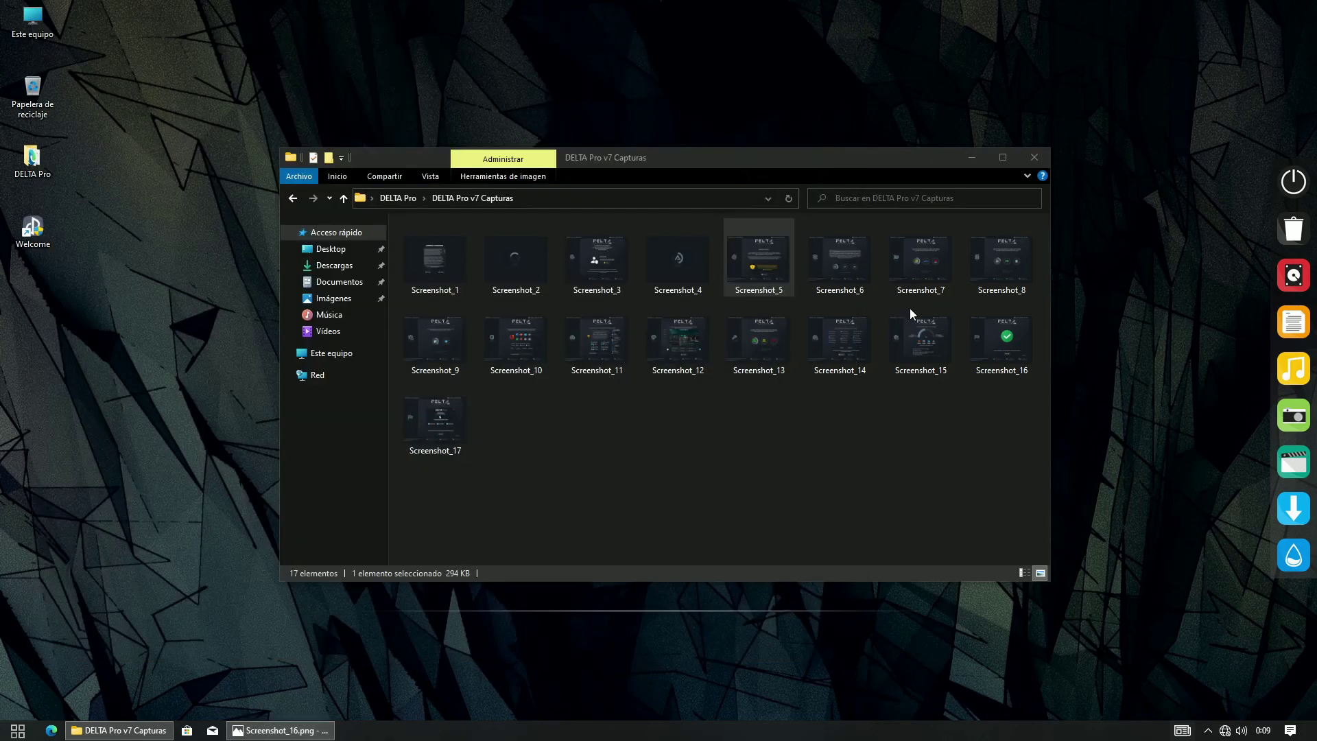
left_click(1033, 158)
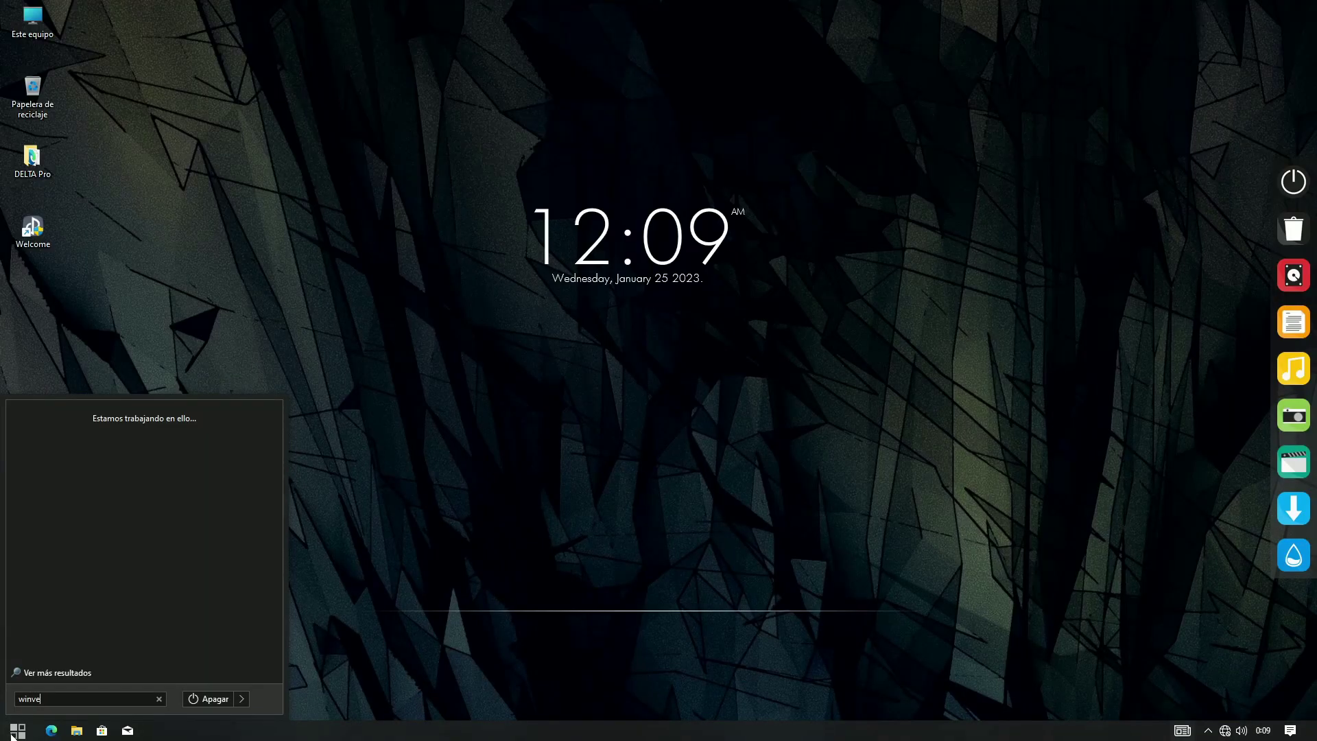
- Run winver to check the installed Windows version and close the About Windows dialog
type("winver")
key("Return")
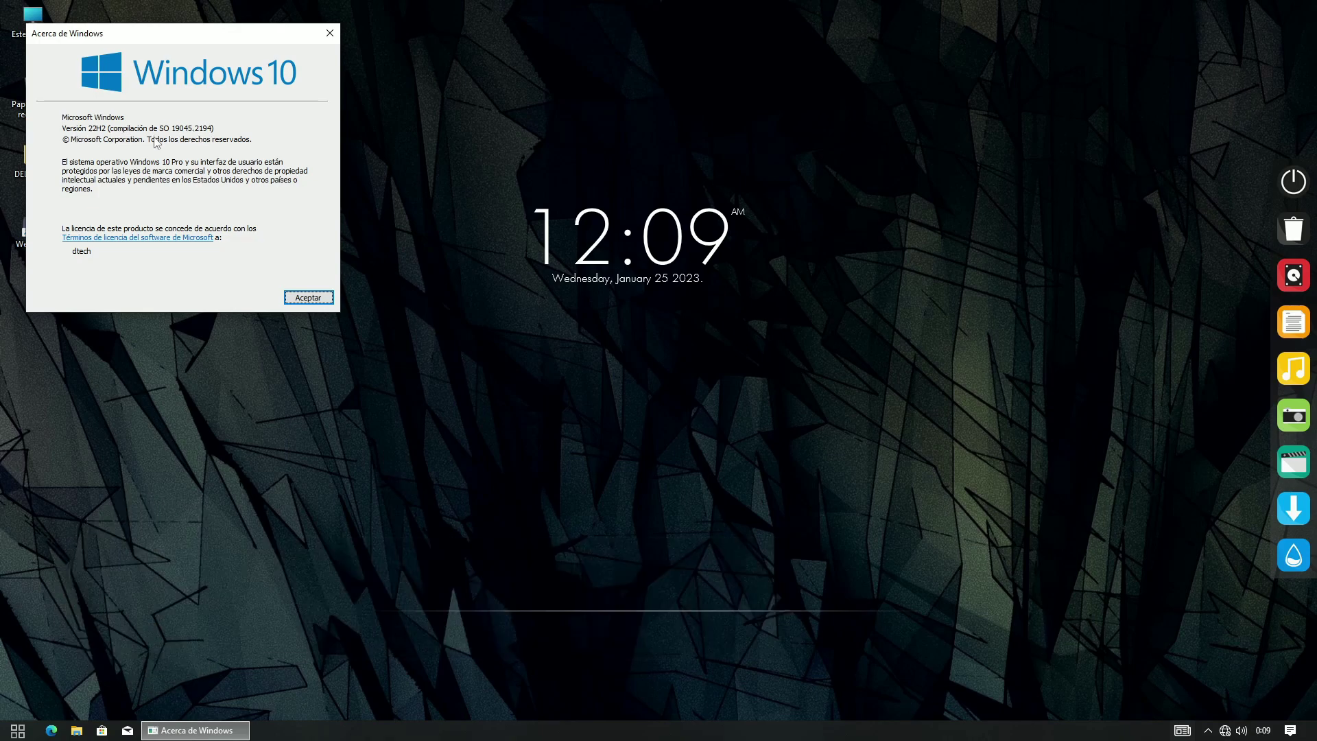
left_click(318, 299)
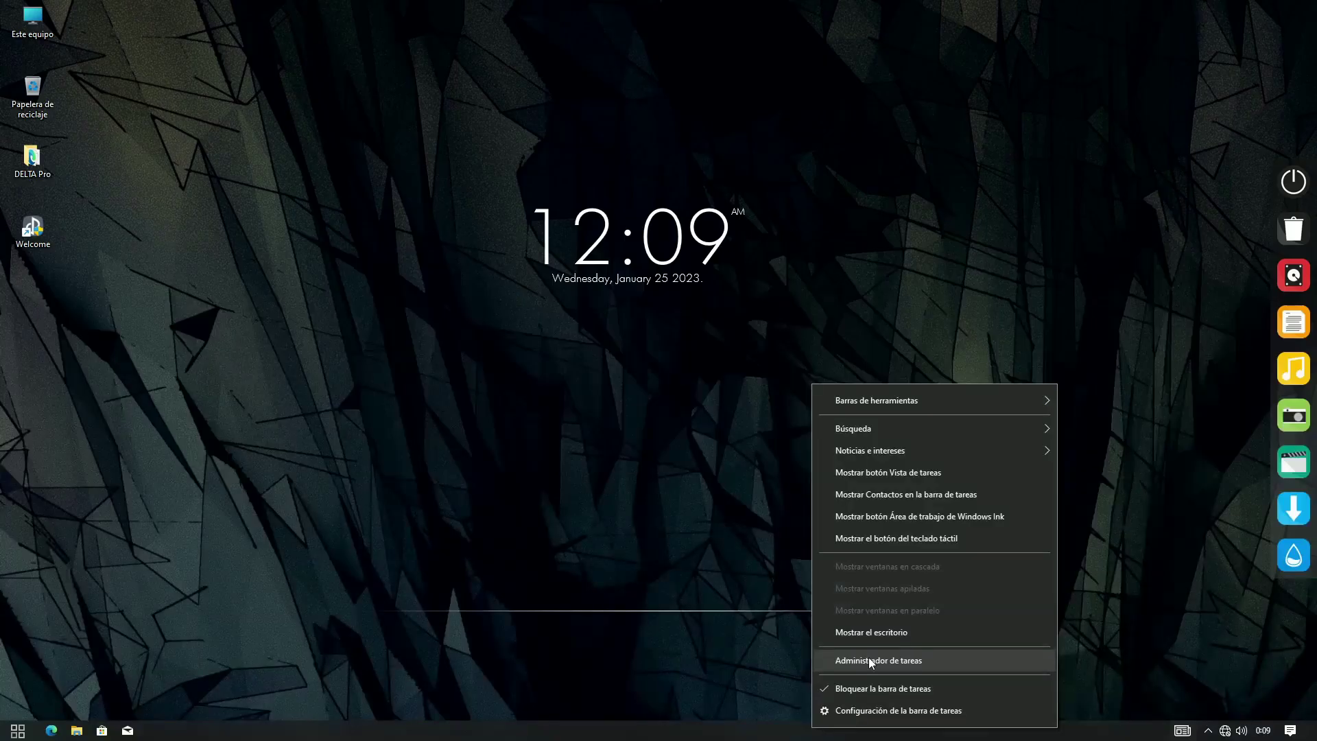
- Open Task Manager to examine the background processes and the CPU performance graph
left_click(868, 657)
left_click(34, 251)
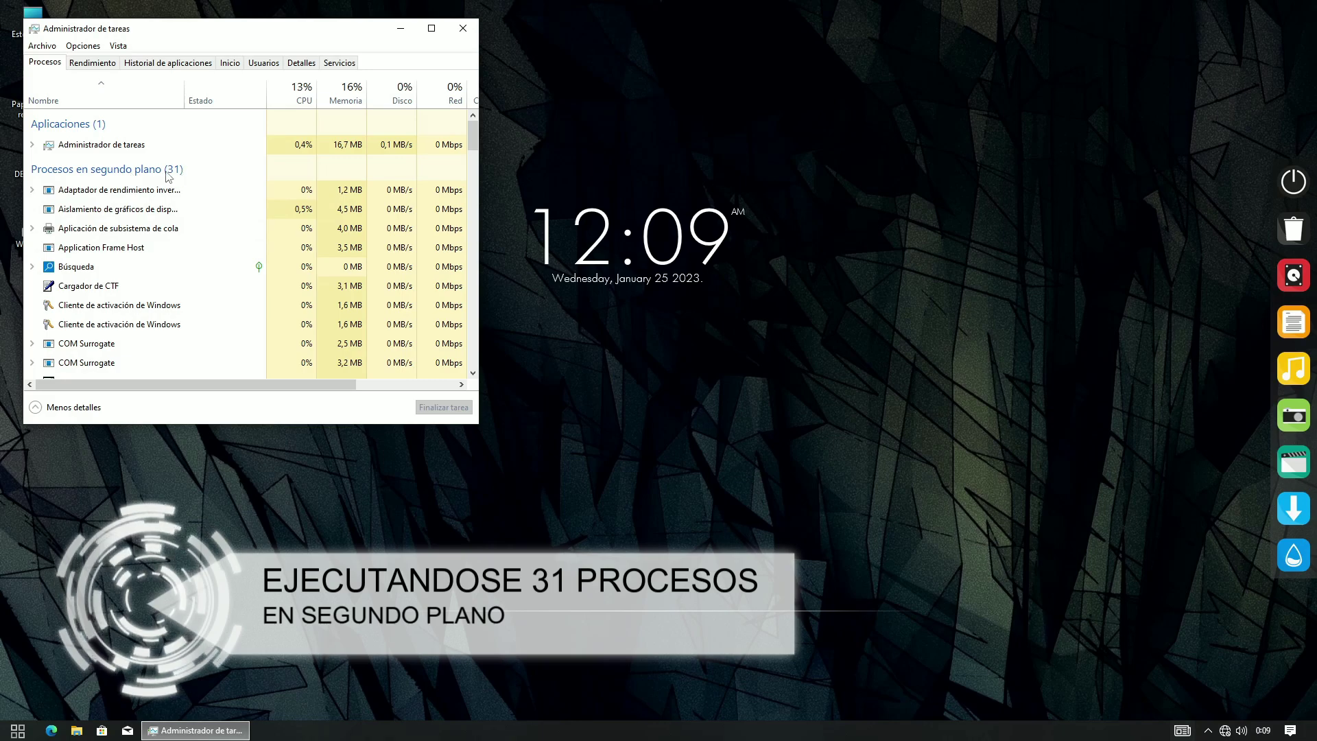
left_click(99, 67)
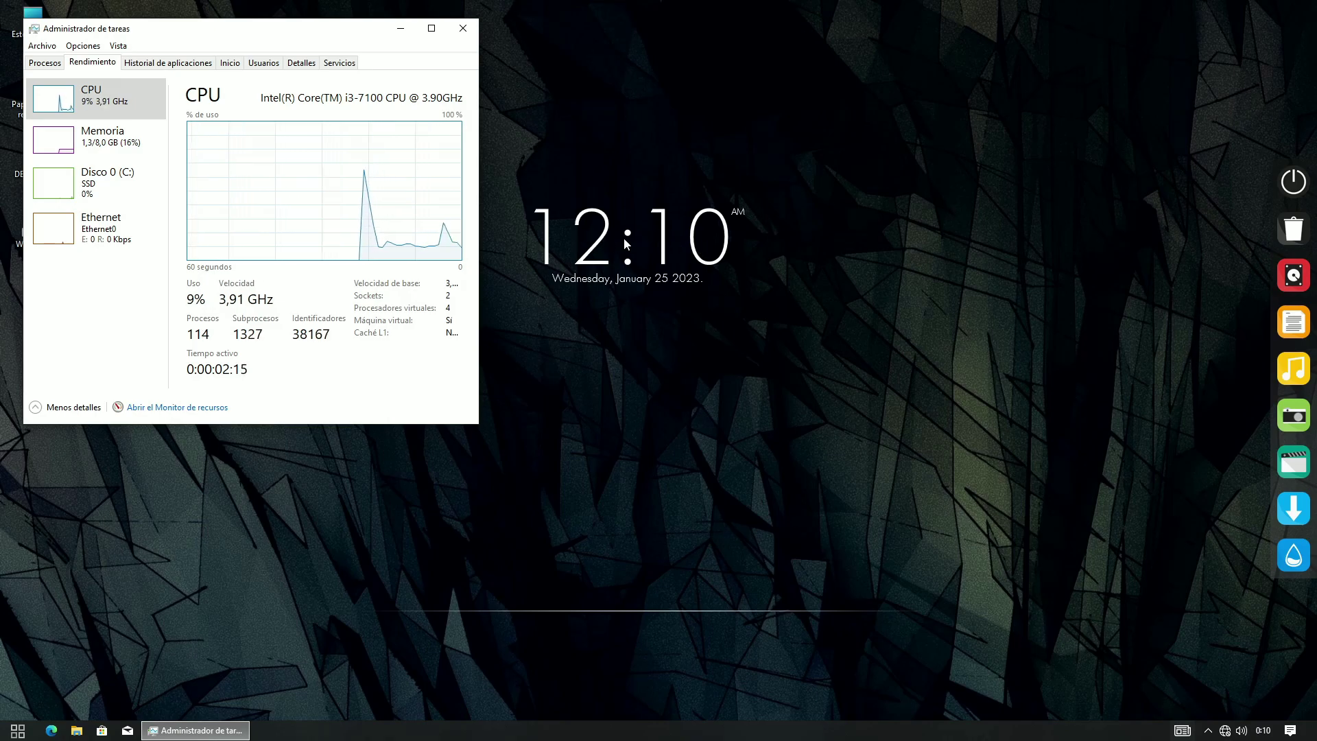
- End the Rainmeter desktop customization task among the background processes
left_click(45, 63)
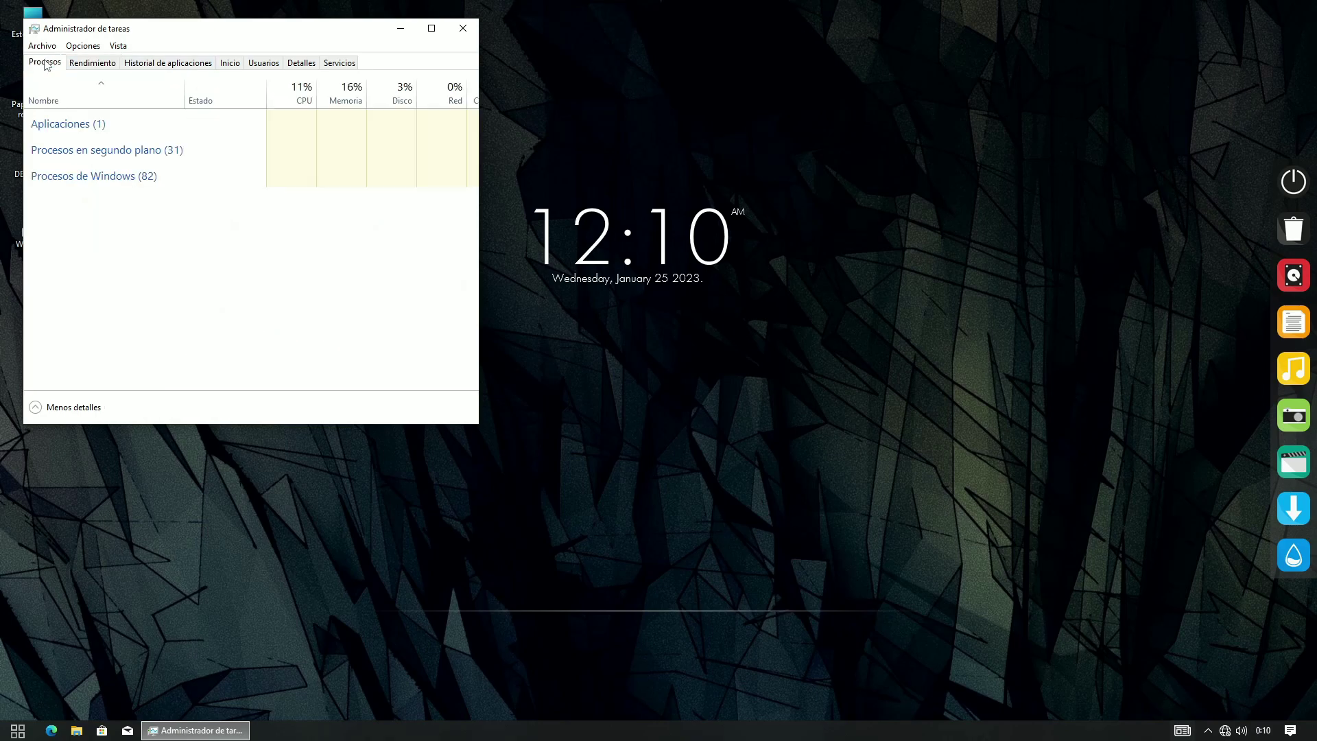
scroll(126, 249, "down", 4)
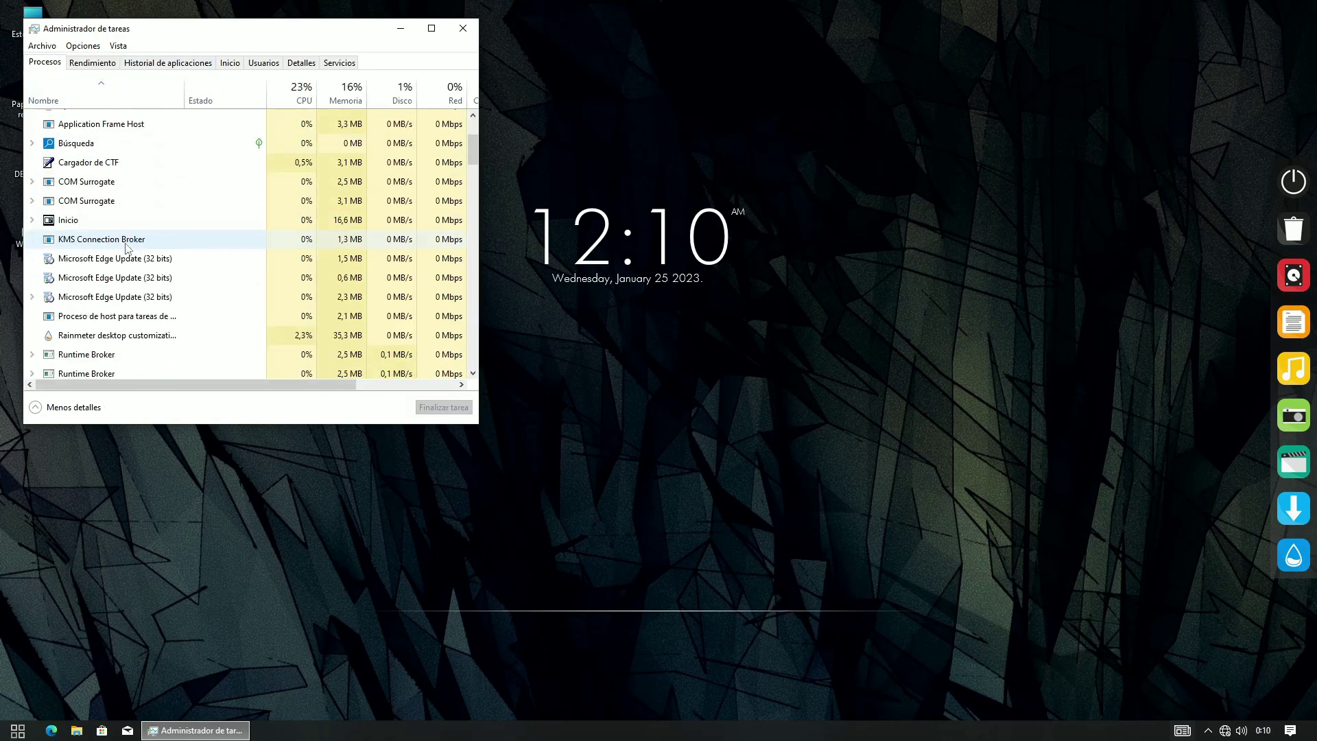
left_click(124, 273)
left_click(443, 407)
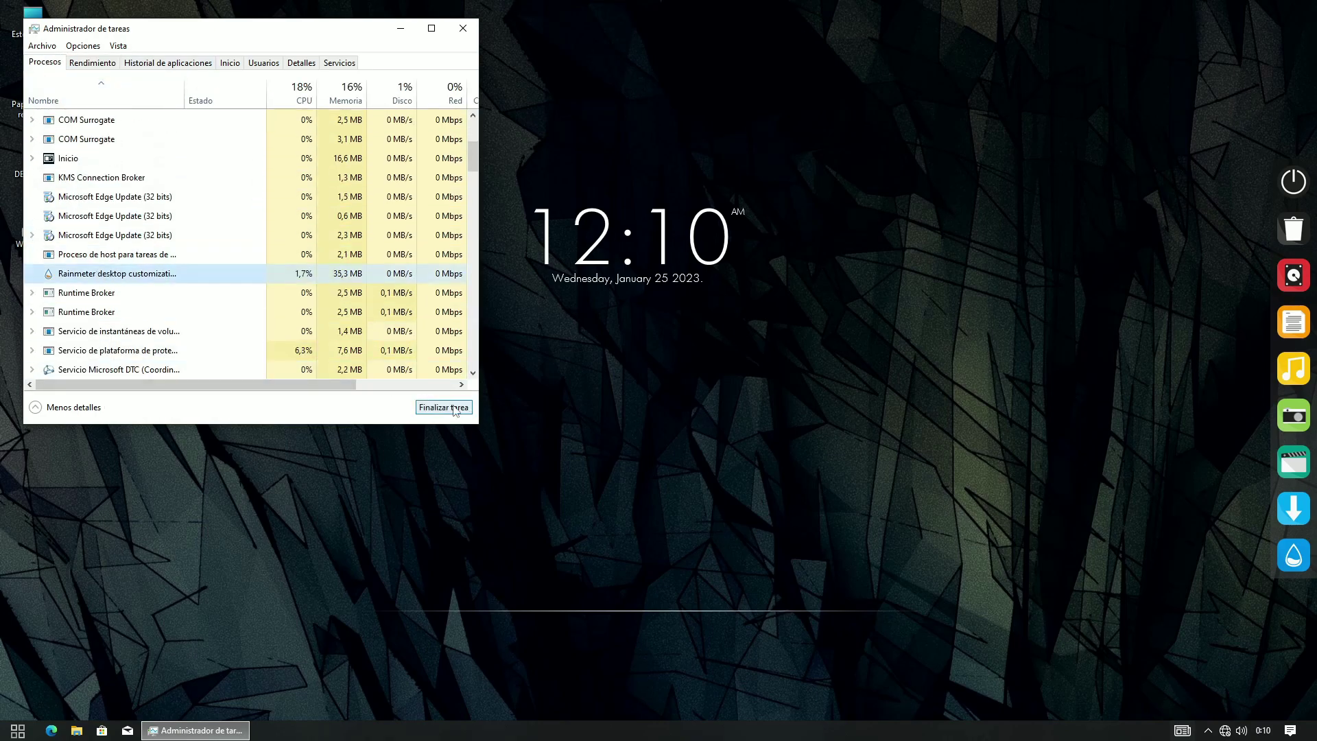
- Examine the CPU and memory performance in Task Manager, moving its window clear of the desktop icons
left_click(103, 65)
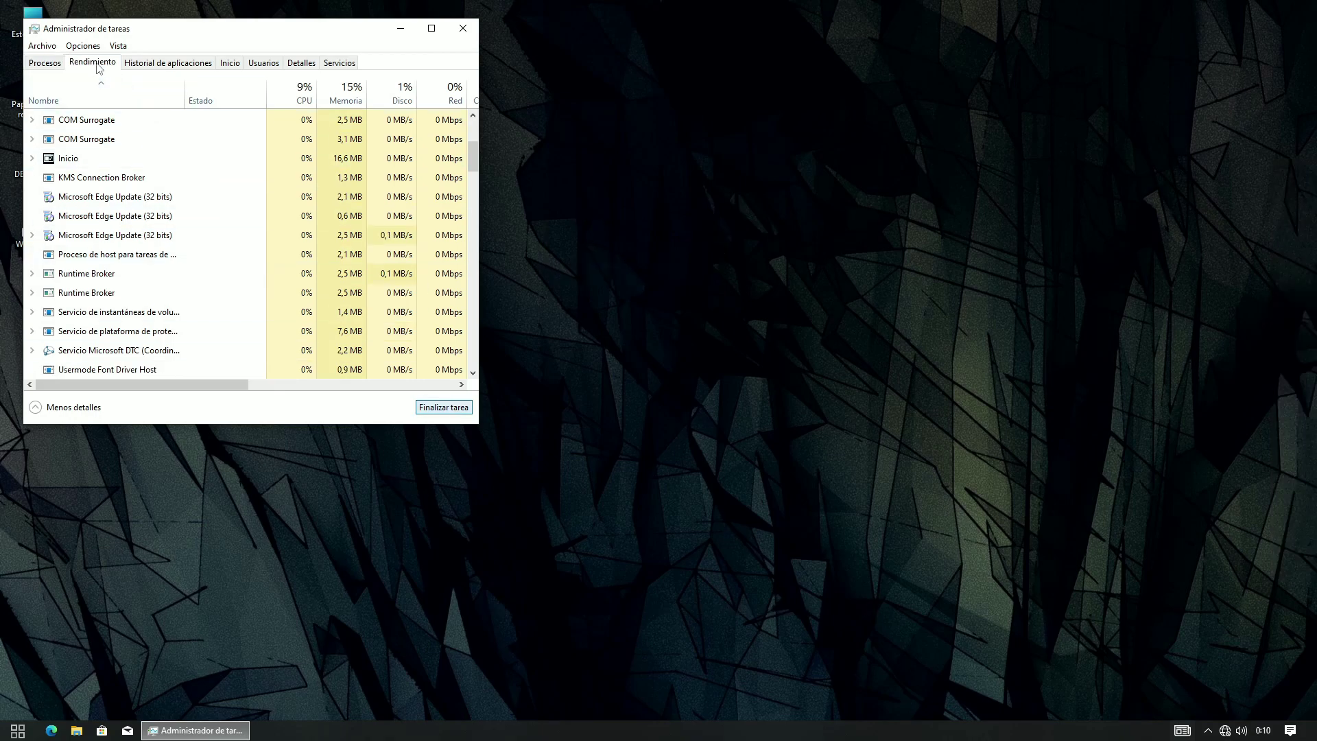
left_click_drag(251, 31, 326, 31)
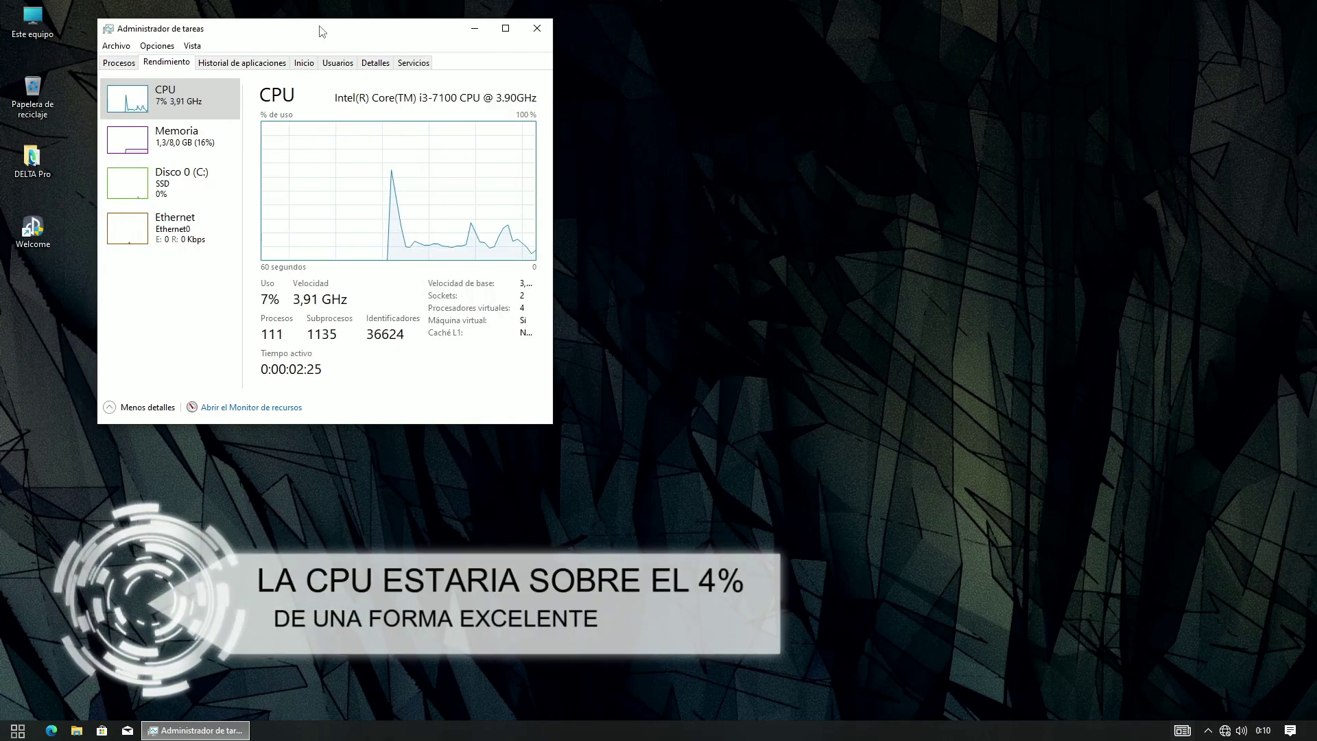
left_click(165, 142)
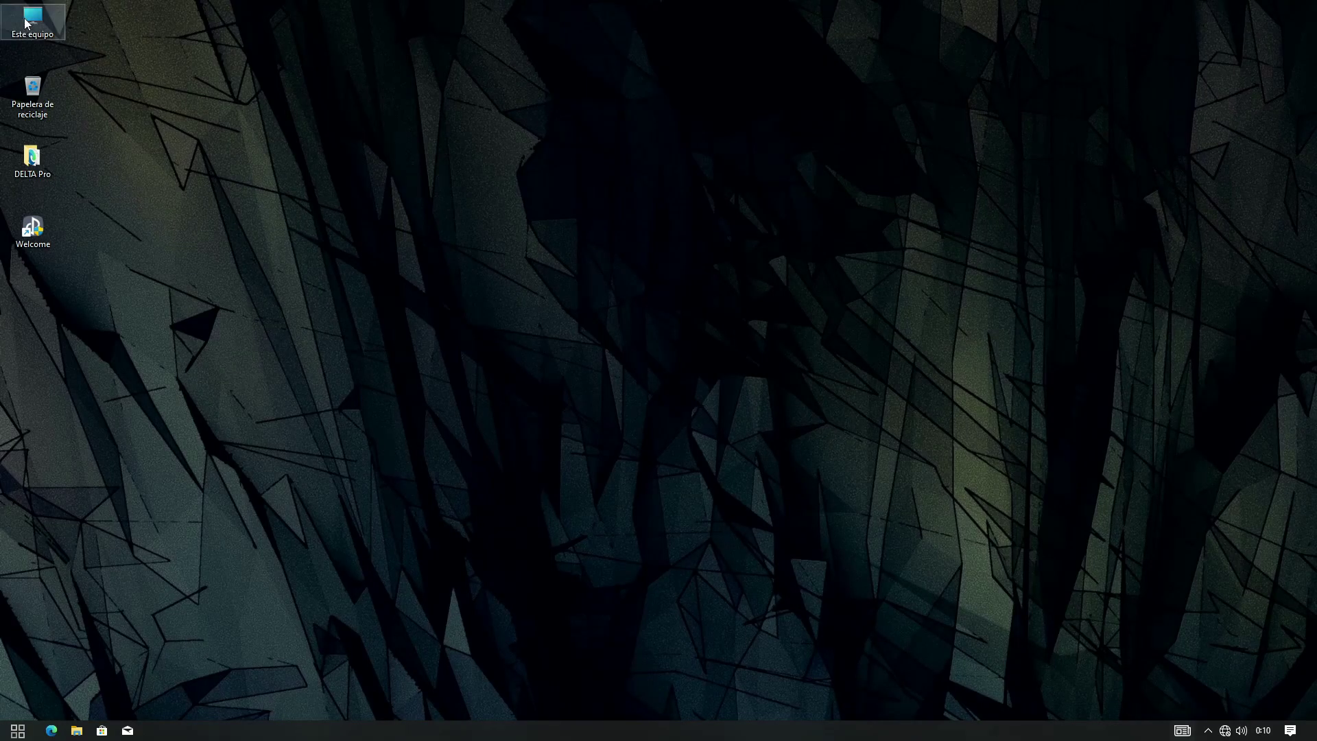
- Open Este equipo to check the space on the SYSTEM (C:) drive
double_click(27, 21)
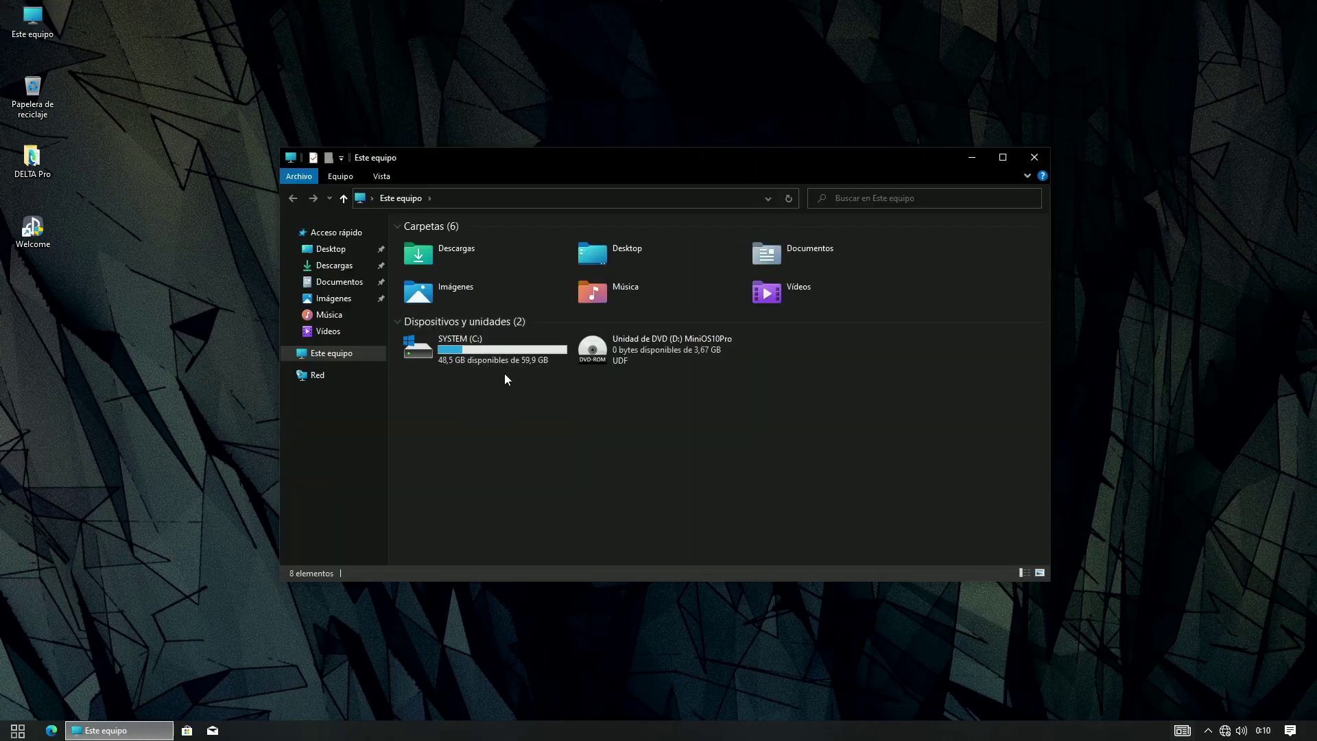
- Open the properties of the SYSTEM (C:) drive to check its used and available space, moving the dialog higher
left_click(485, 353)
right_click(478, 342)
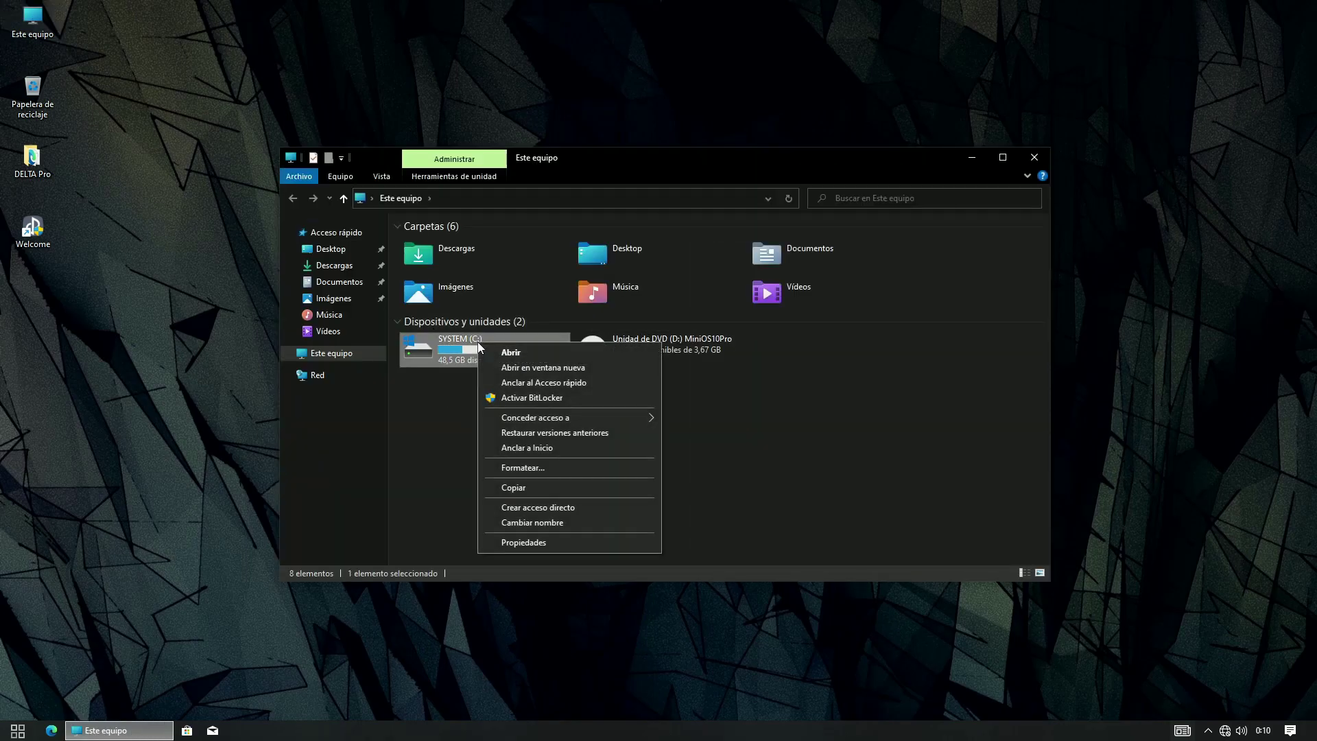
left_click(517, 540)
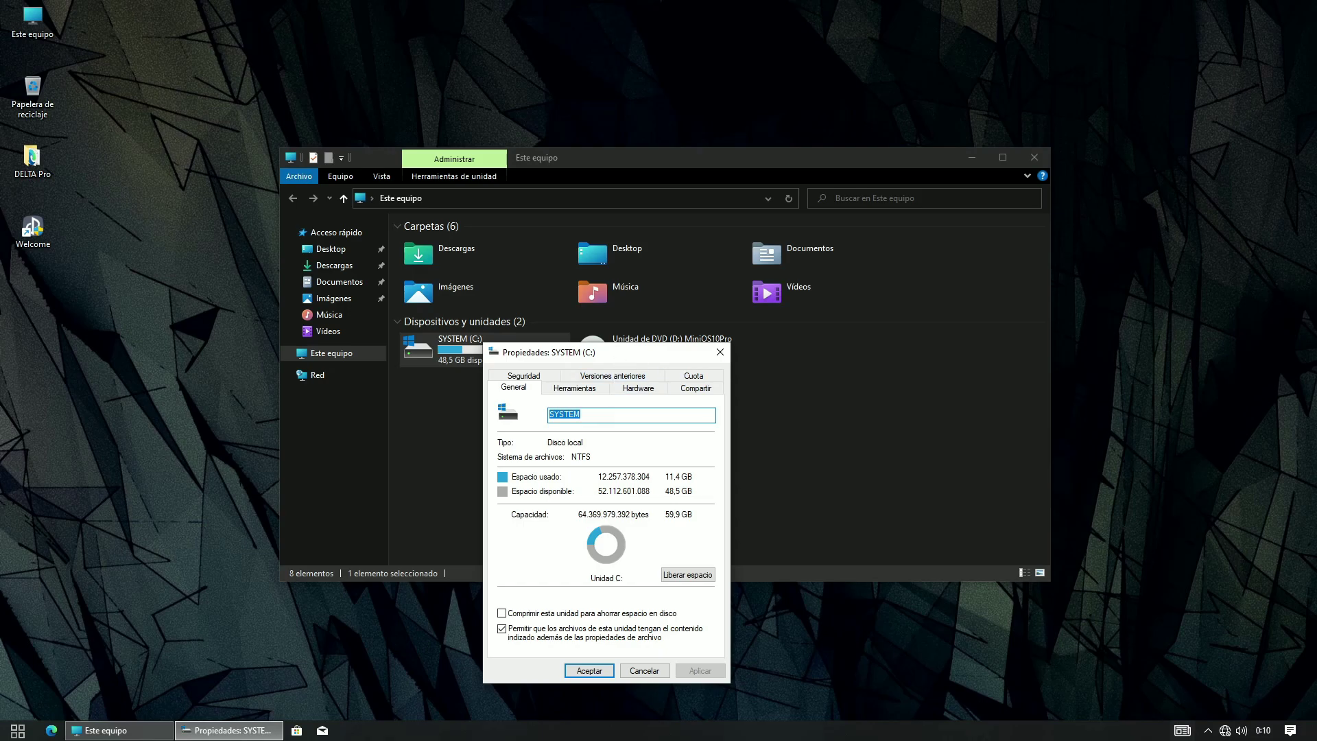
left_click_drag(625, 356, 740, 199)
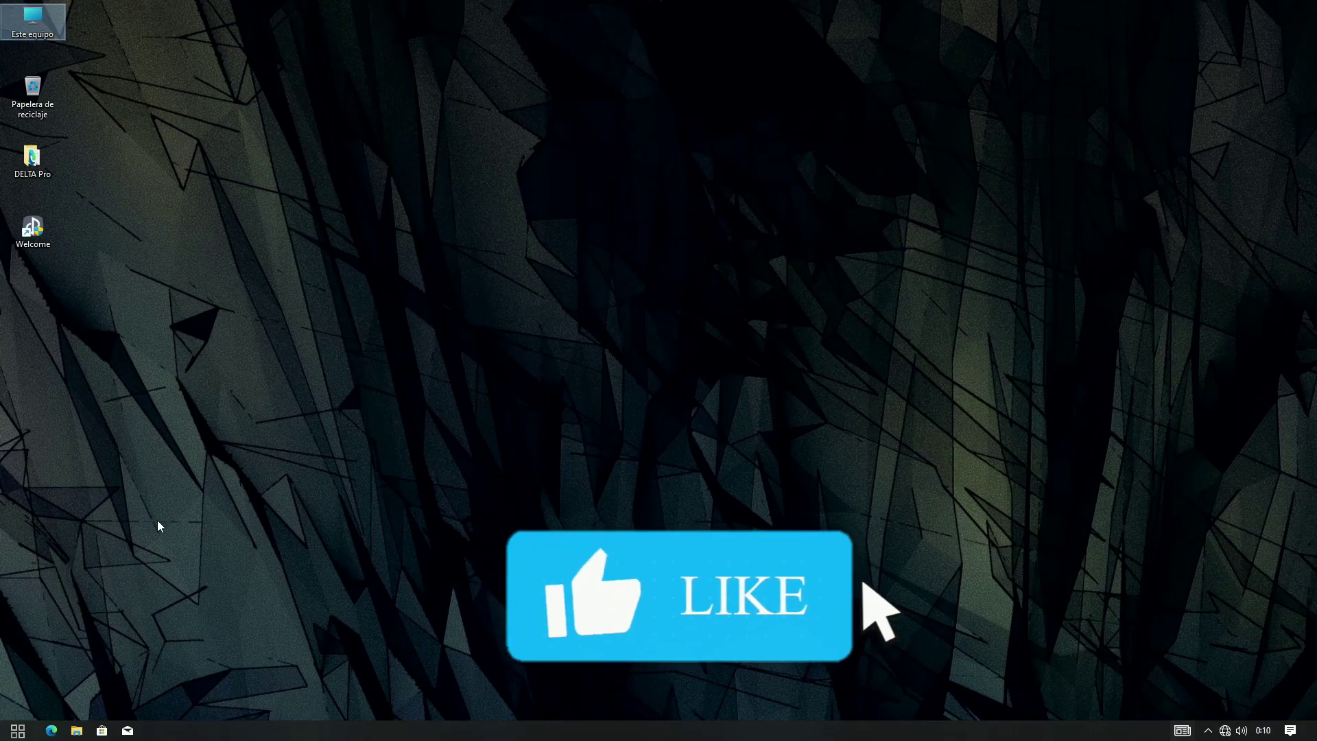
- Open Programas y características from Panel de control and move its window higher on the desktop
left_click(17, 731)
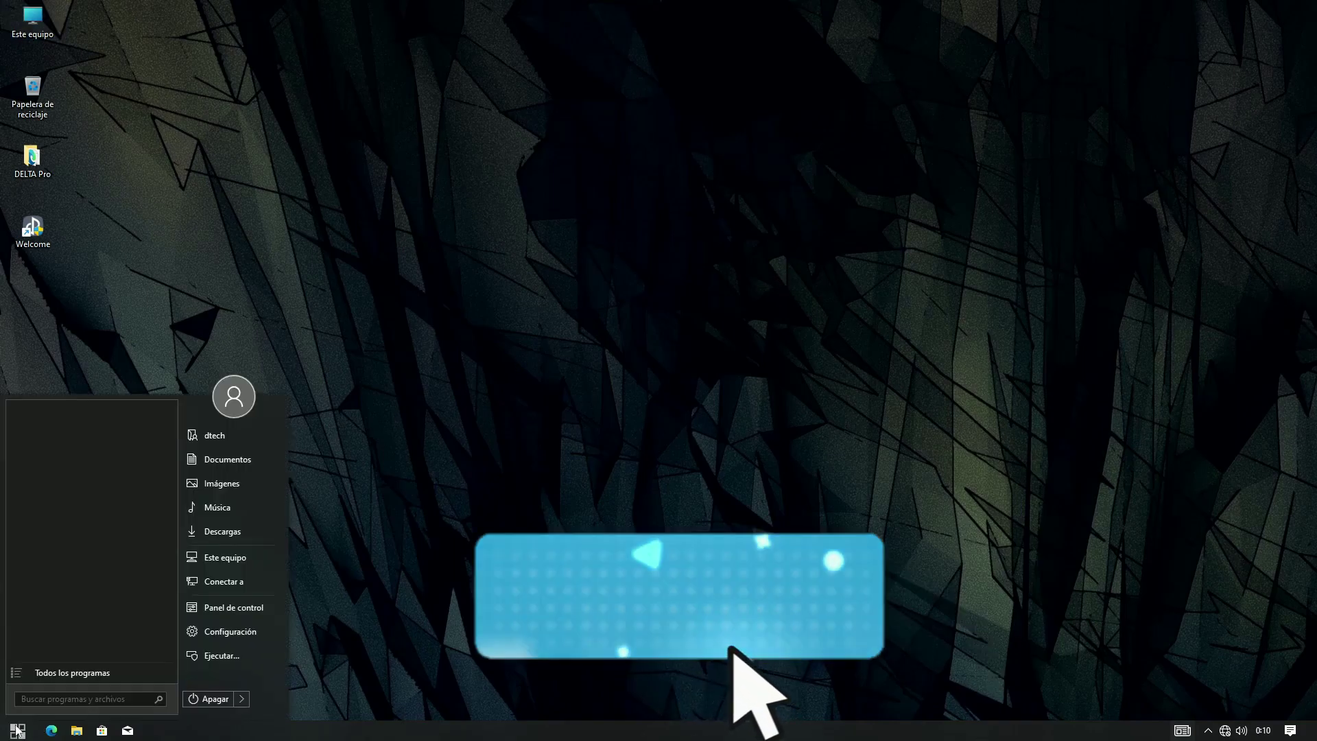
left_click(233, 609)
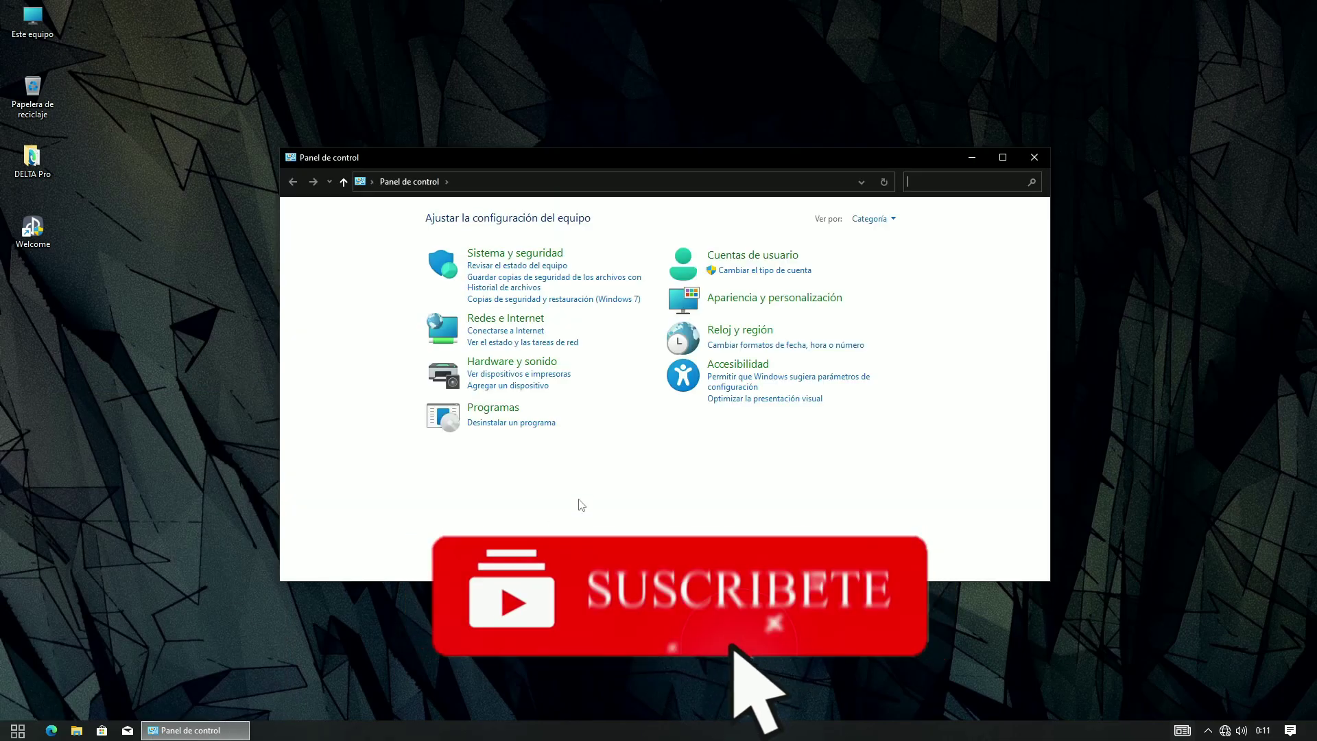
left_click(513, 423)
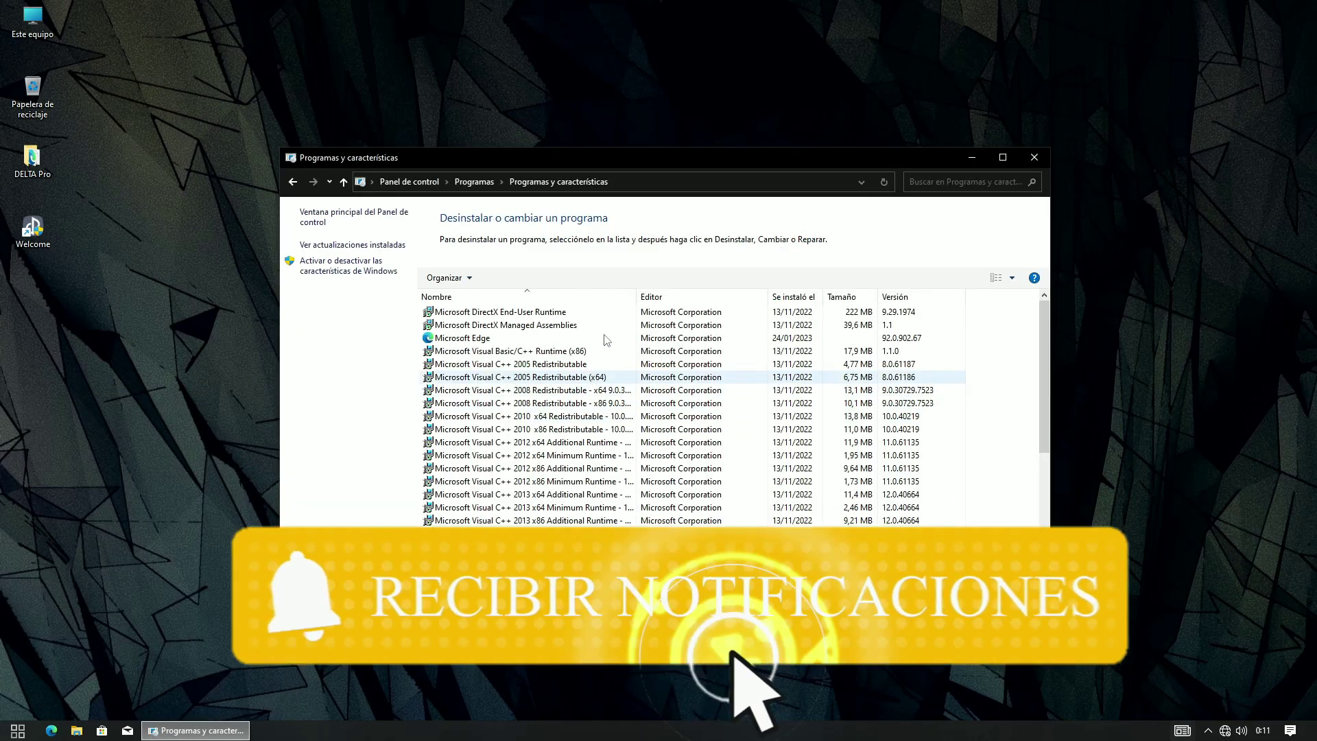
left_click_drag(645, 159, 656, 32)
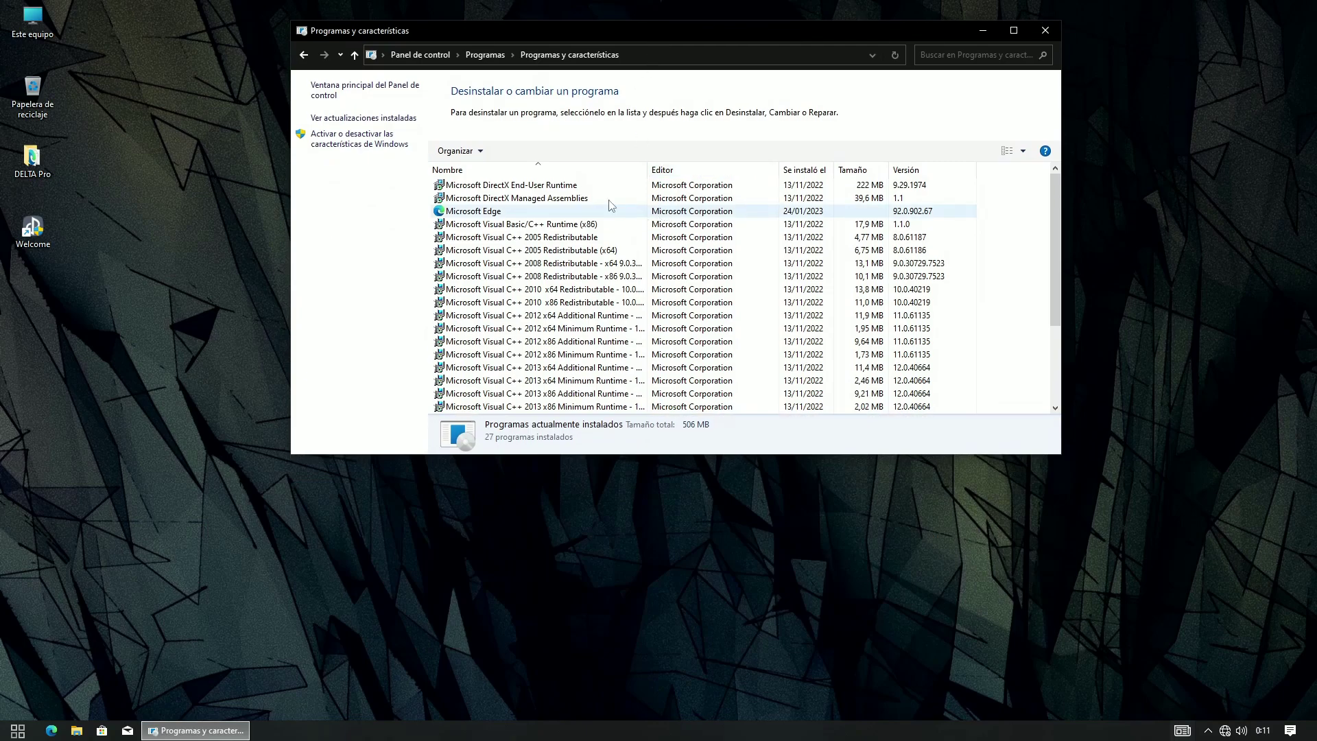
- Examine the installed programs, from the DirectX, Microsoft Edge and Visual C++ entries to Rainmeter and StartIsBack++
left_click(498, 186)
left_click(505, 195)
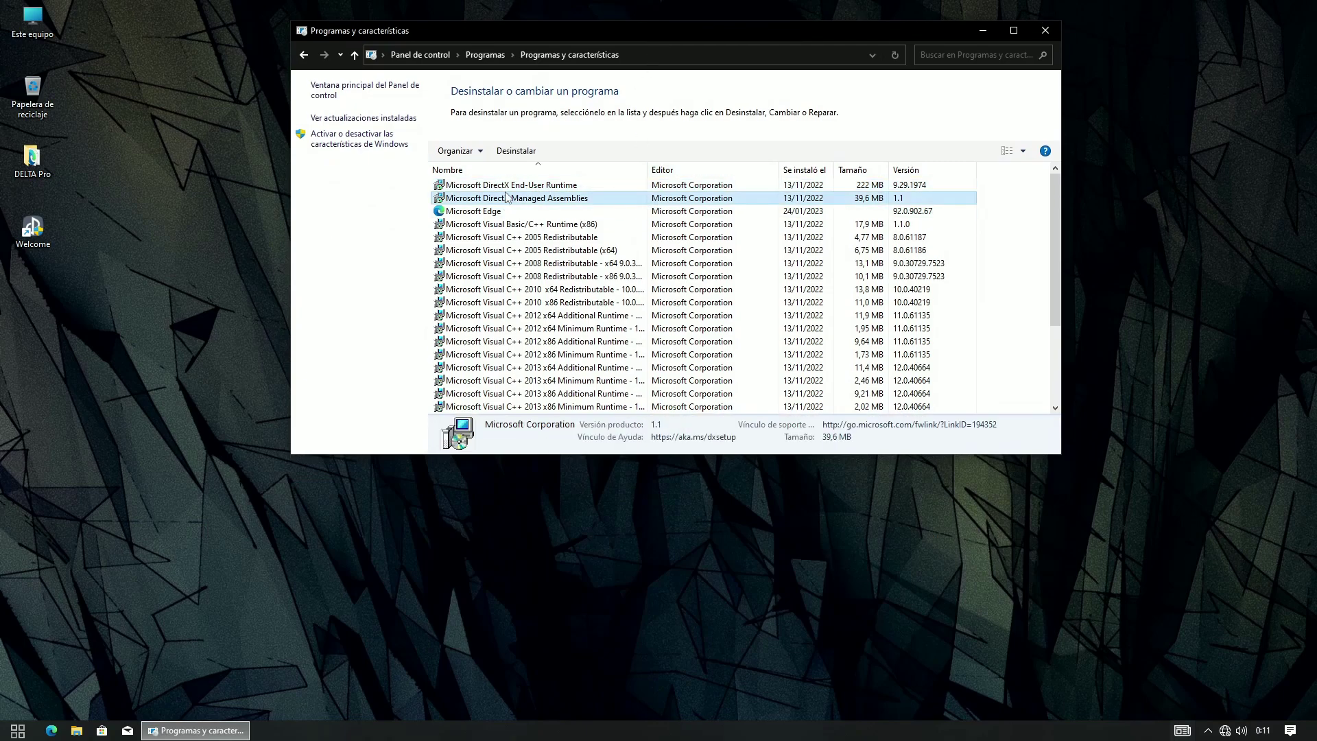
left_click(508, 186)
left_click(508, 199)
left_click(510, 212)
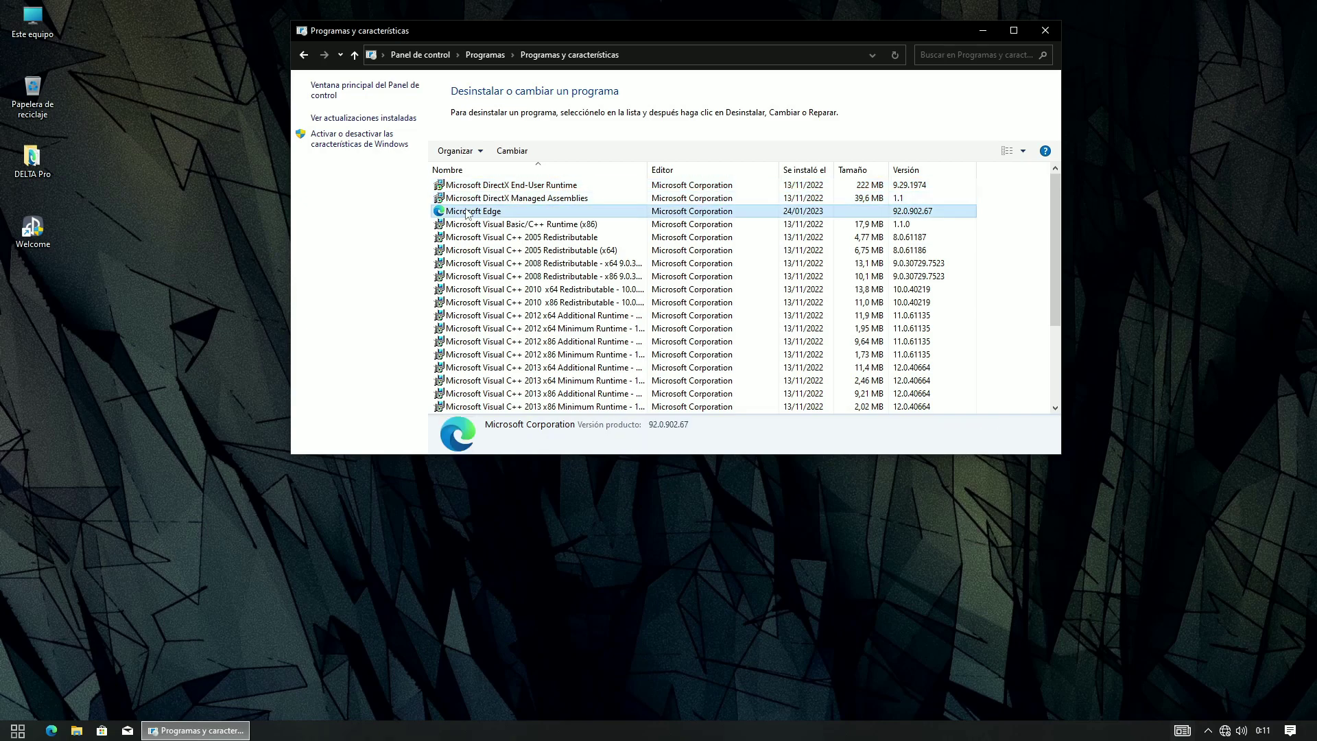
left_click(519, 225)
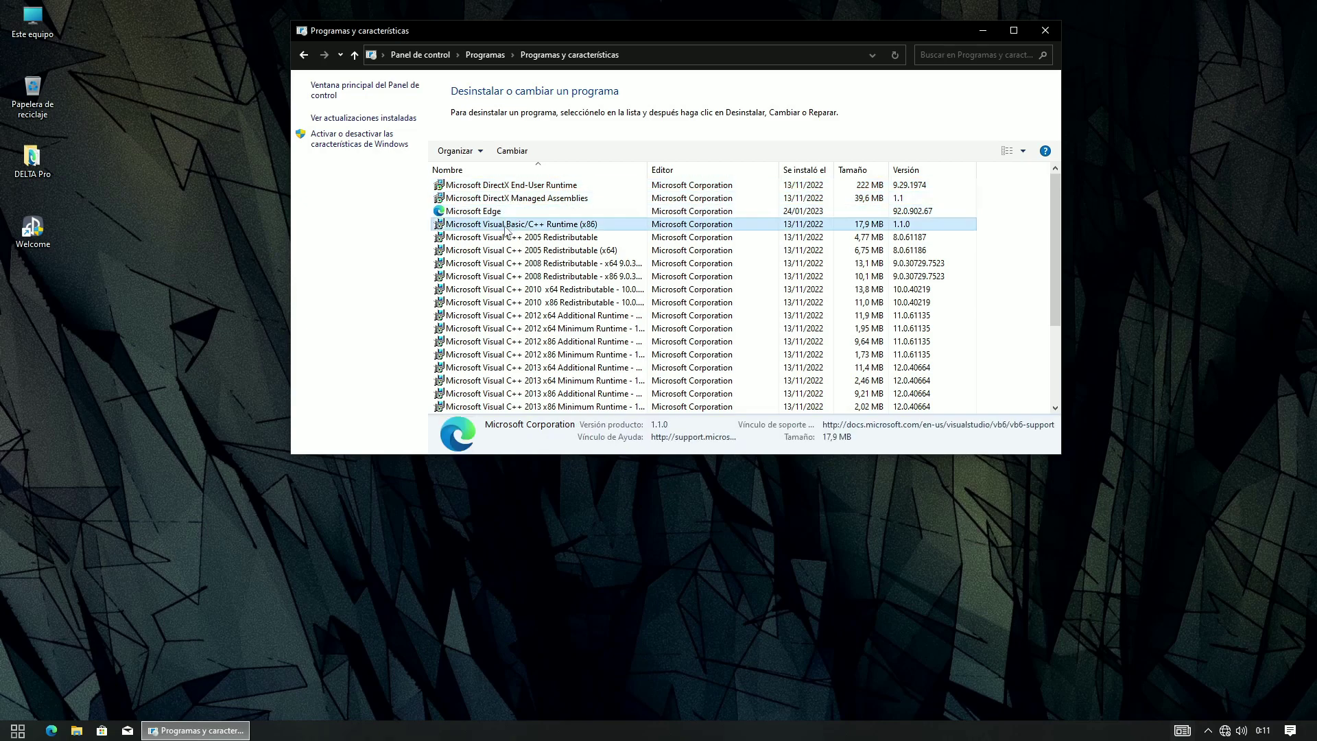
left_click(542, 238)
scroll(610, 292, "down", 3)
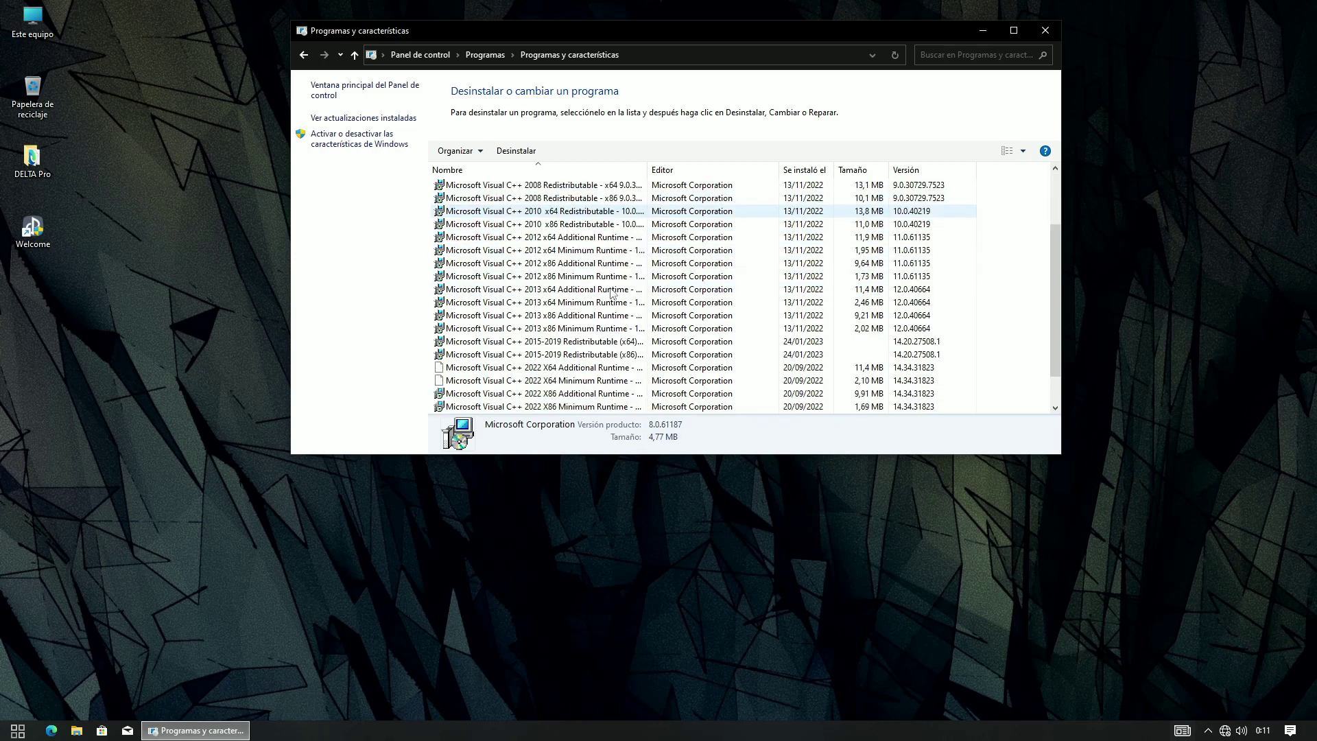
left_click(520, 369)
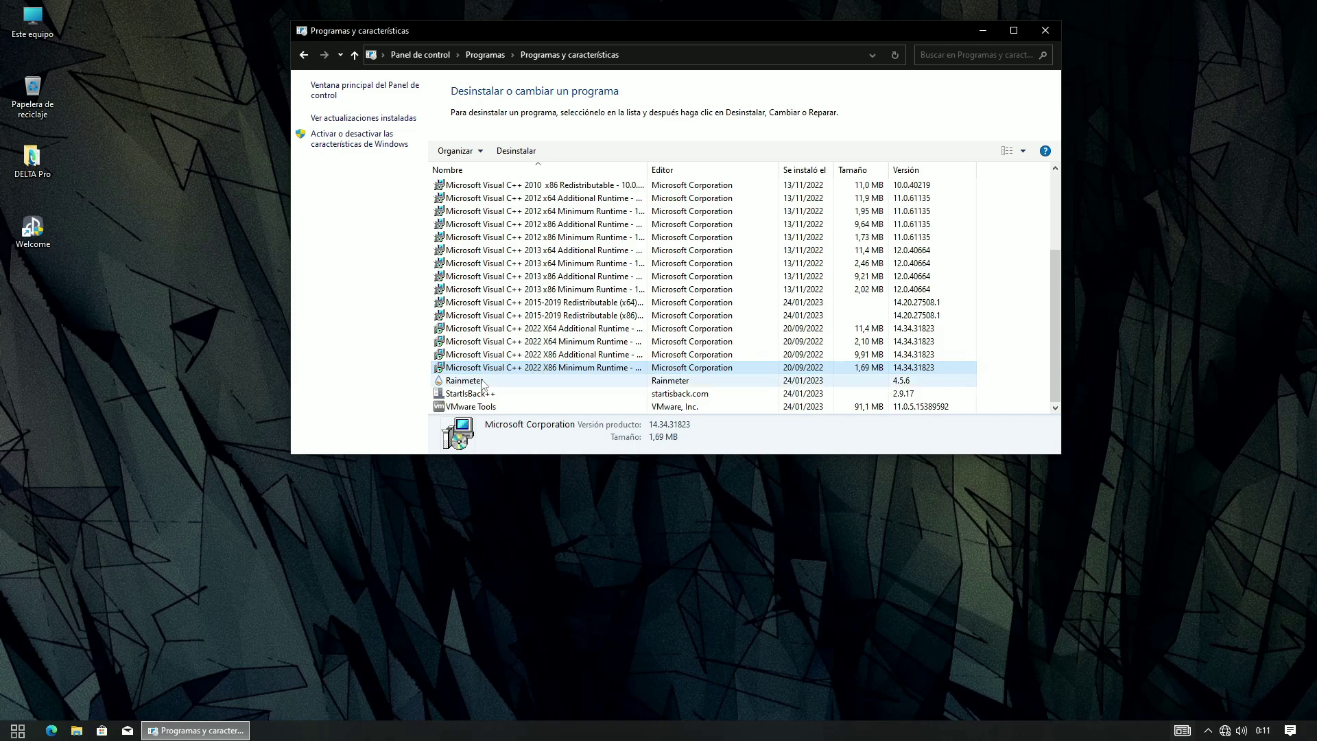
left_click(460, 383)
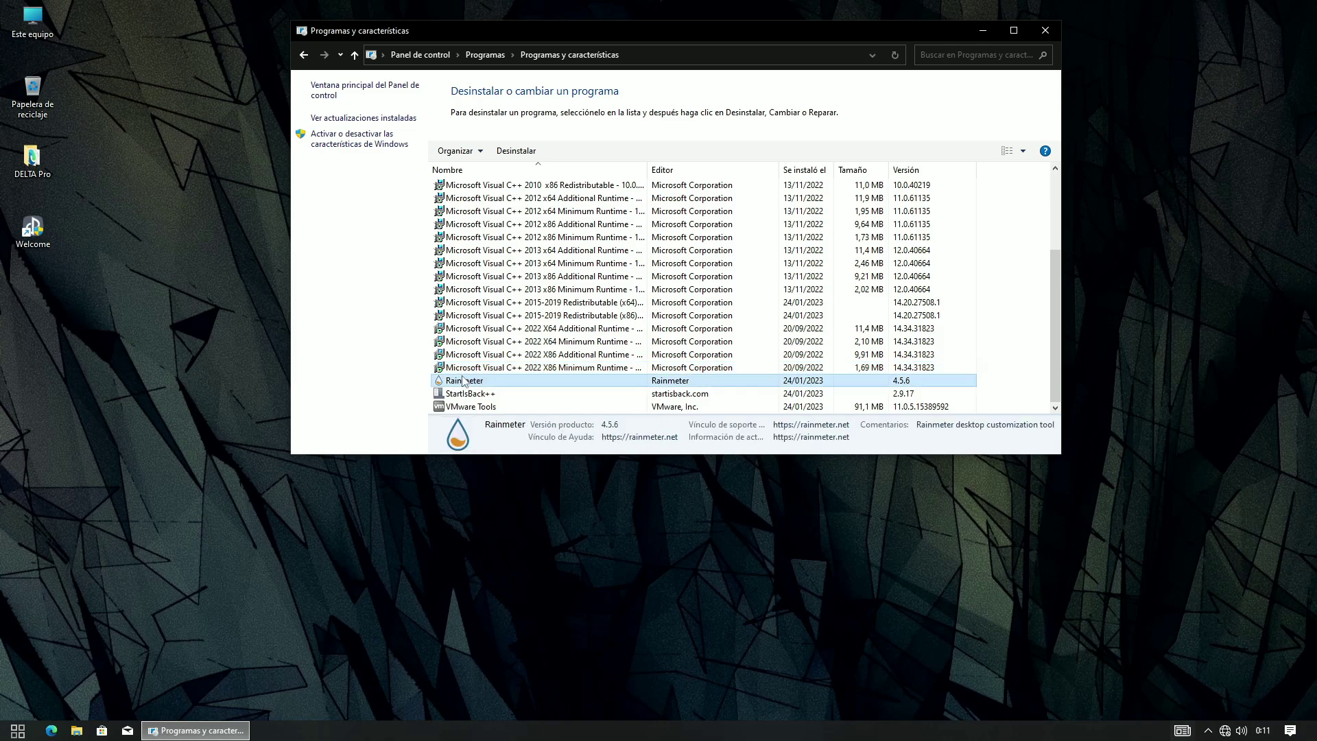
left_click(480, 395)
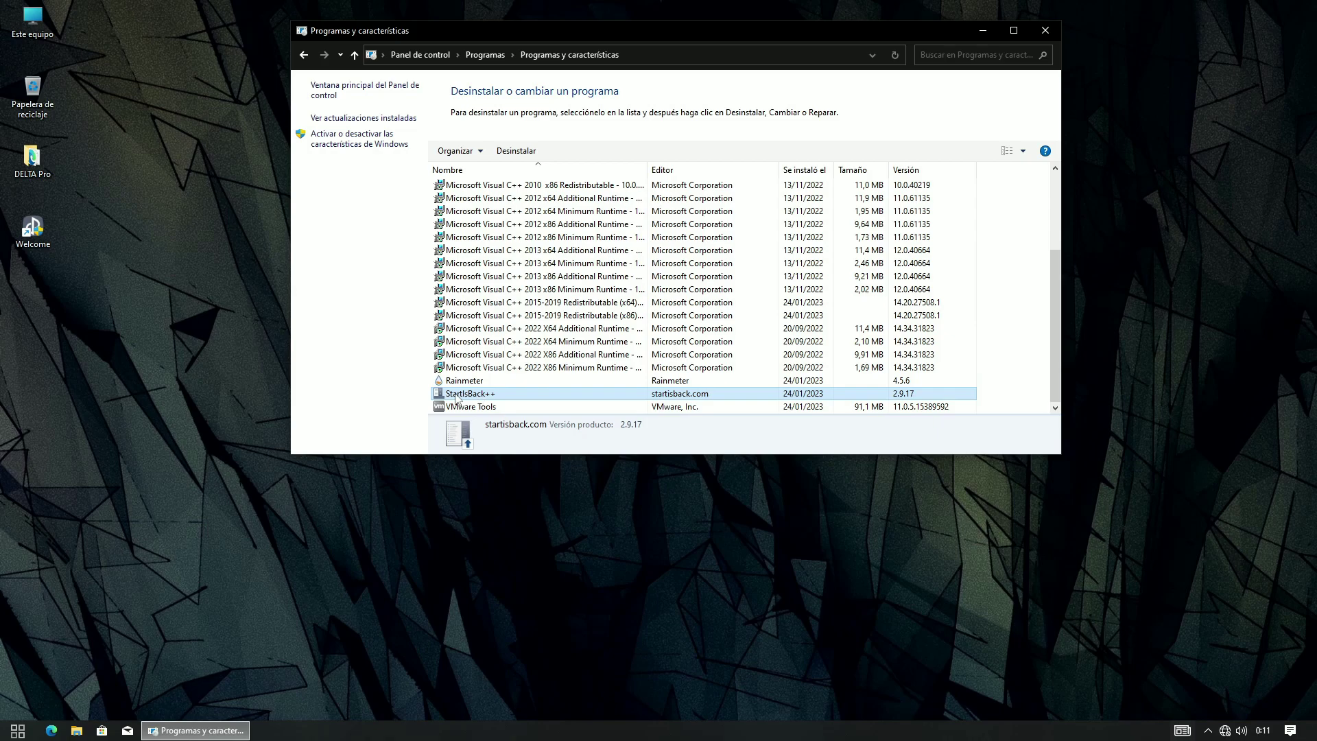
- Review the installed updates and the Windows features list, cancelling the features dialog and closing the window
left_click(391, 119)
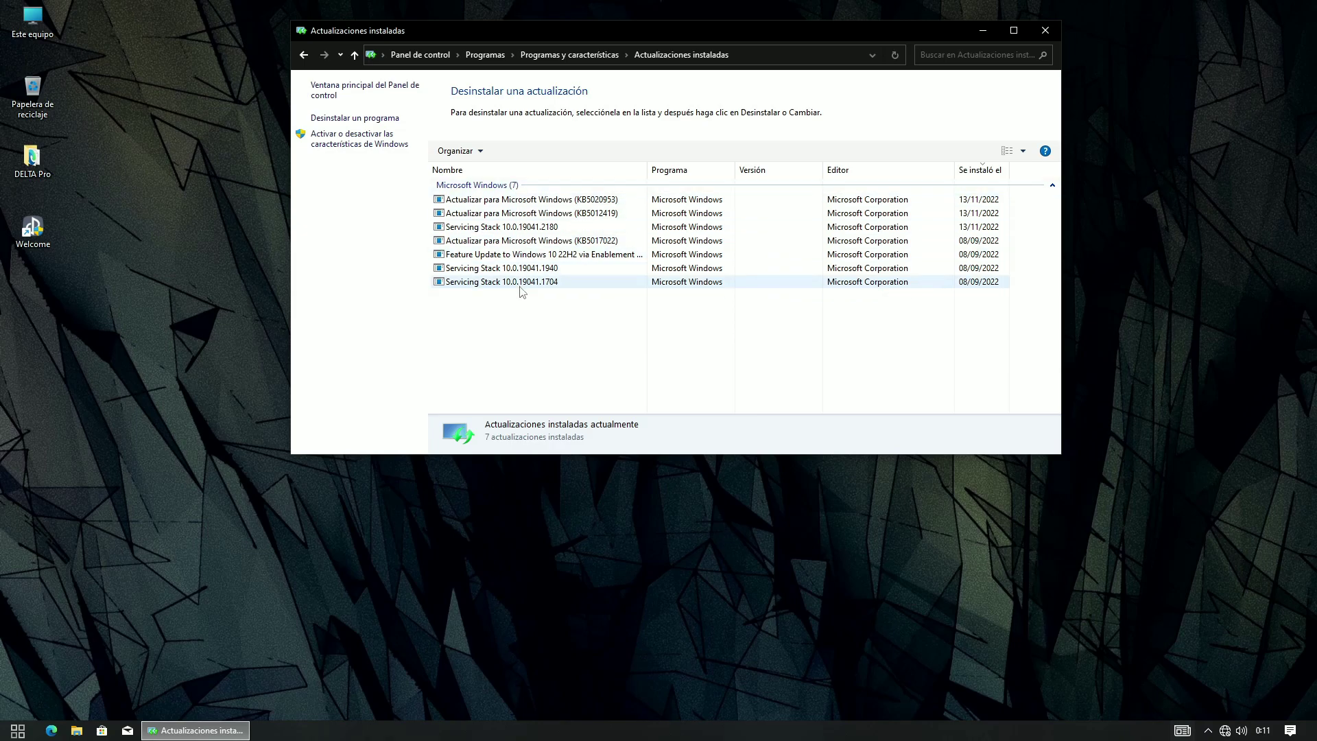
left_click(358, 144)
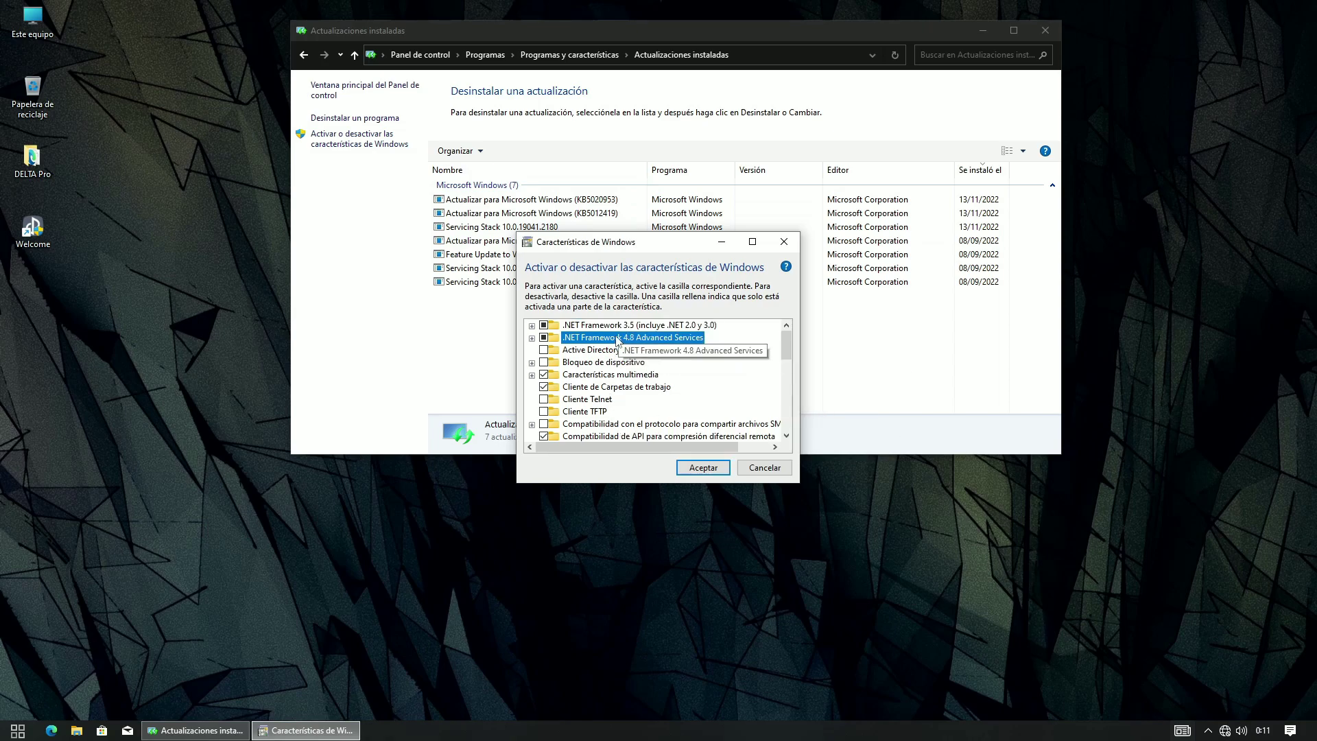
left_click(615, 338)
scroll(615, 341, "down", 3)
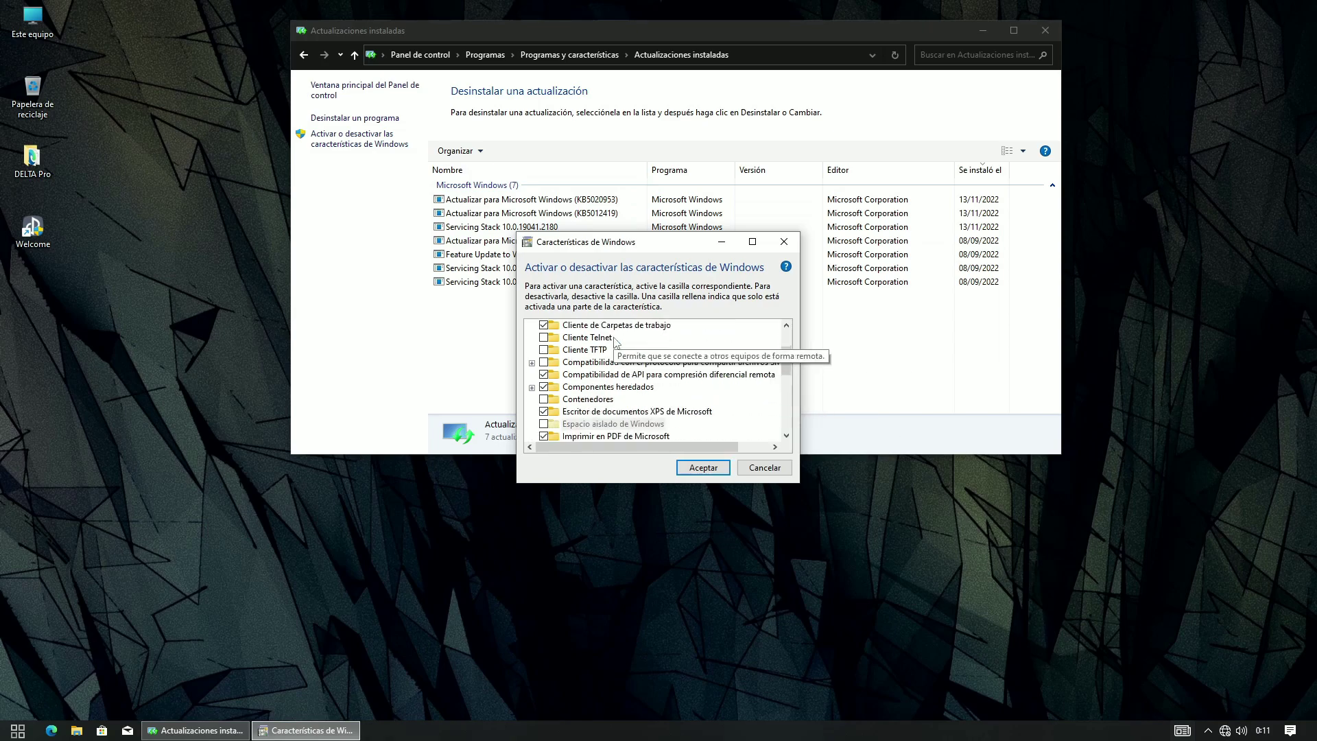
scroll(615, 340, "up", 3)
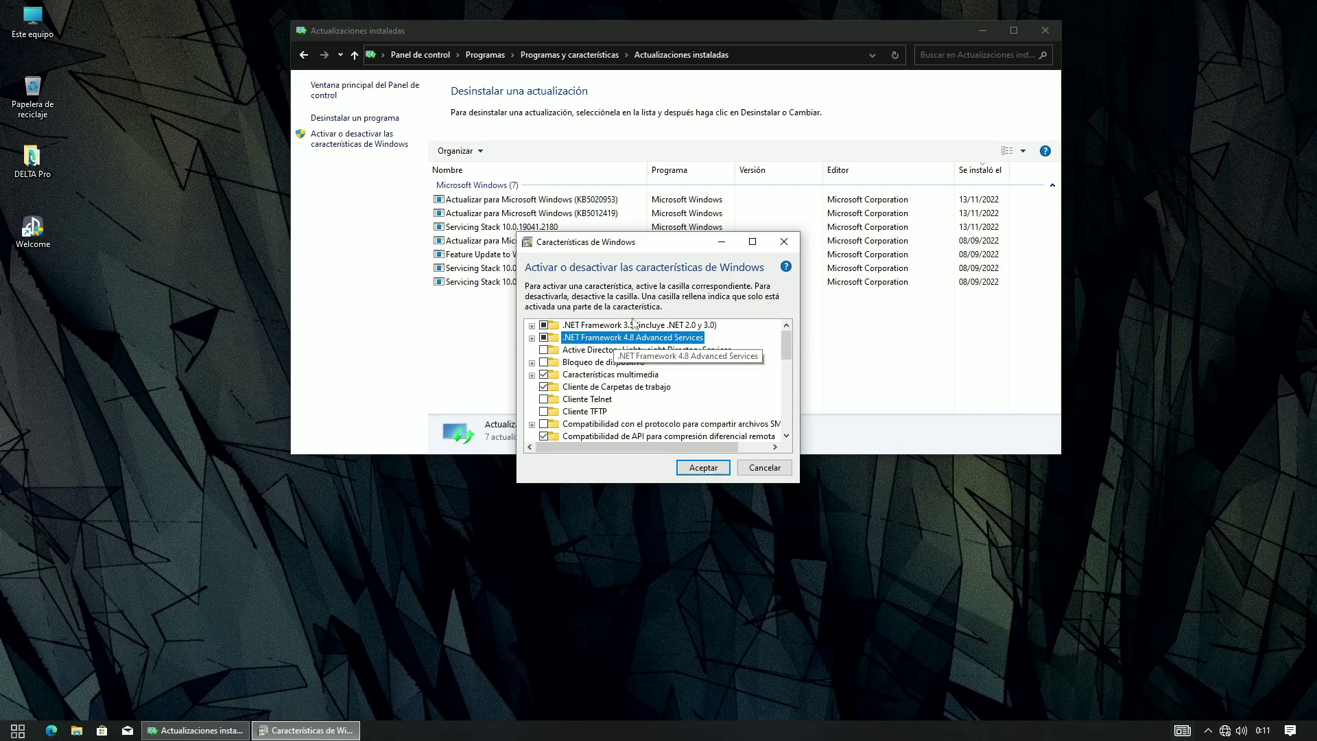
left_click(764, 467)
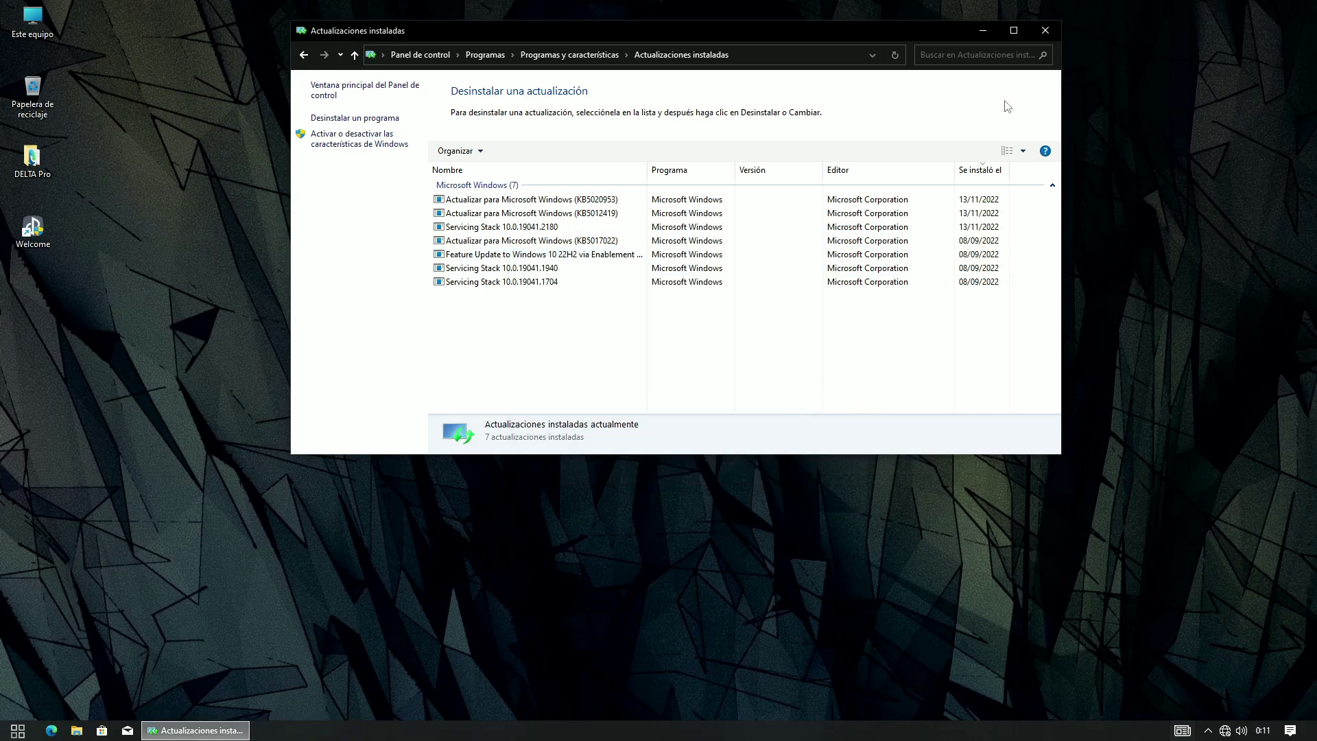
left_click(1047, 30)
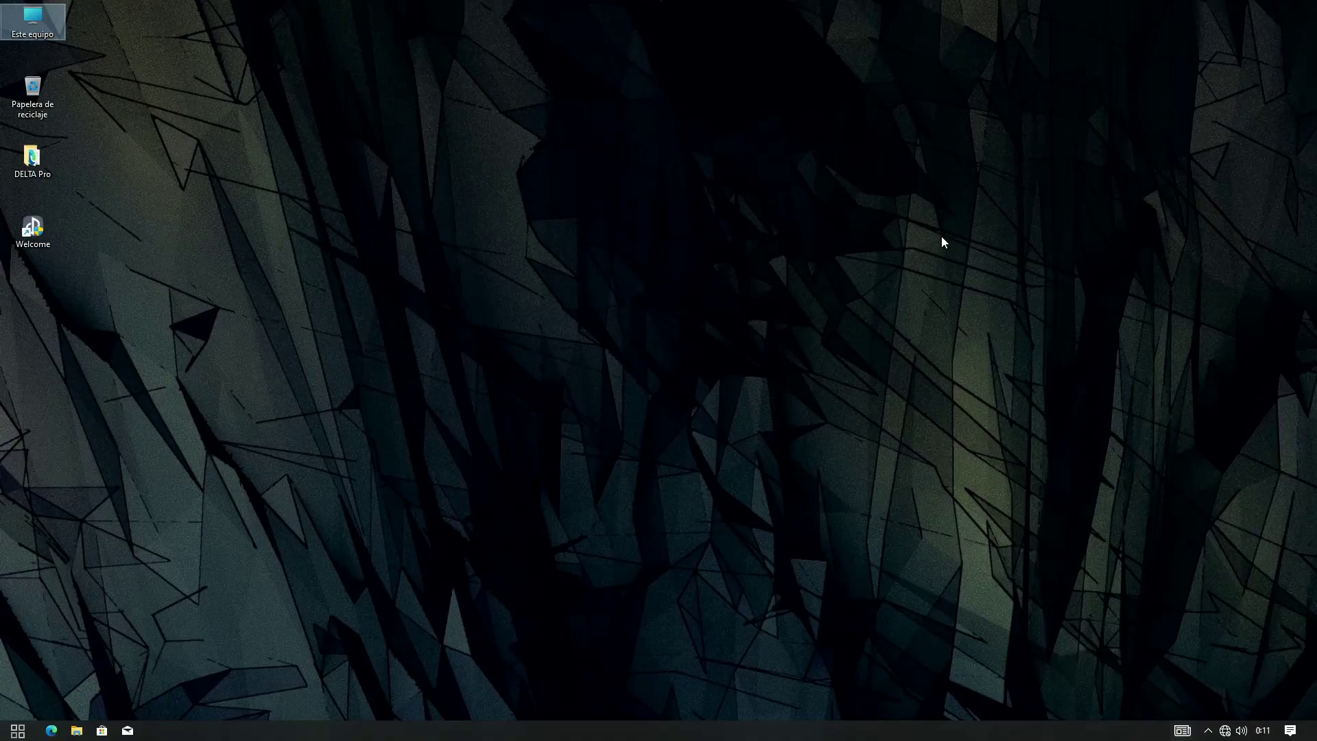
- Examine the desktop's Doofy's Projects links and Plan de Energía options without choosing any of them
right_click(1016, 43)
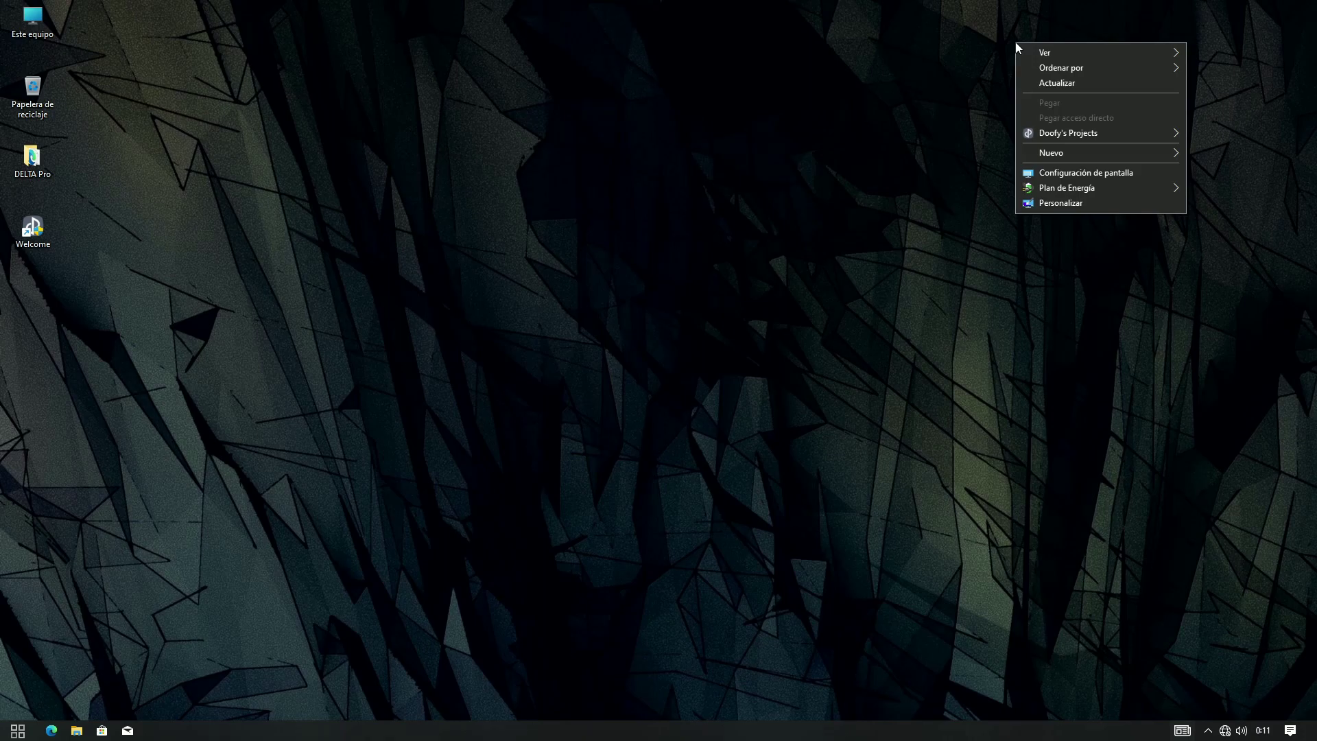
mouse_move(1049, 133)
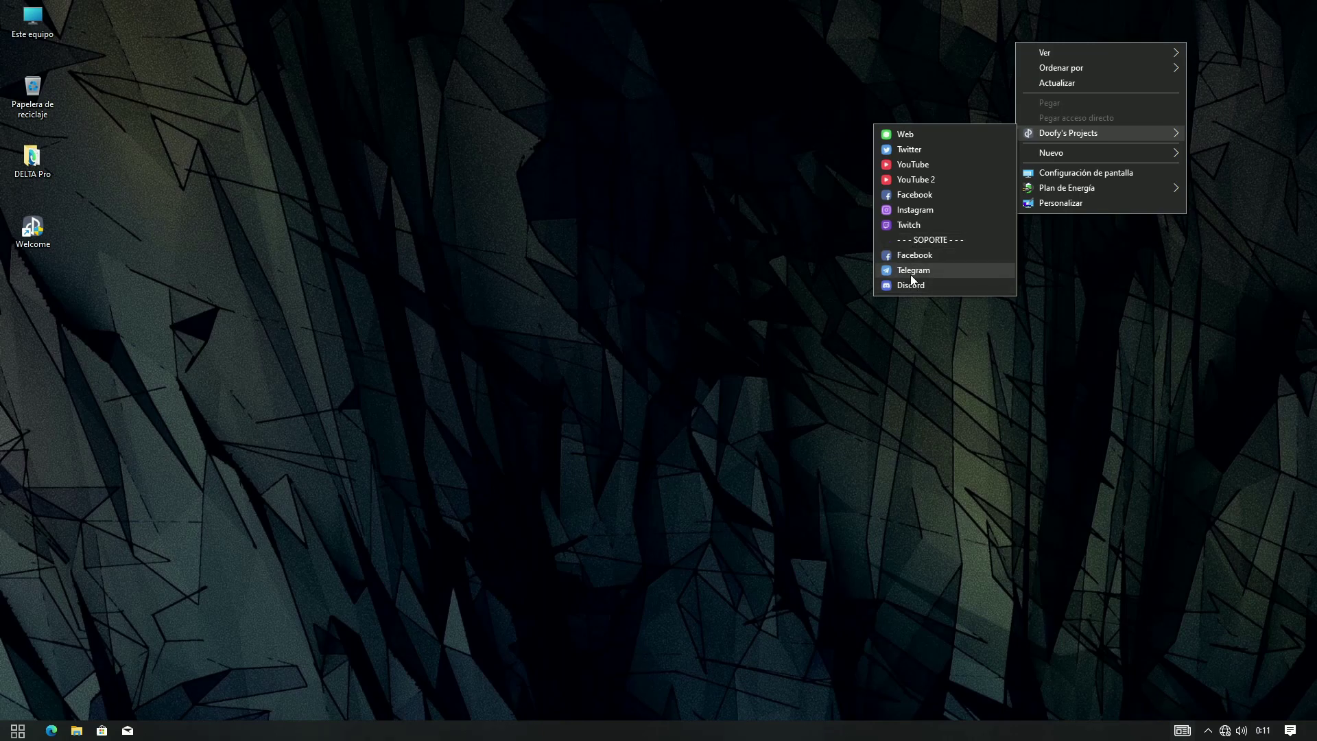
mouse_move(1076, 192)
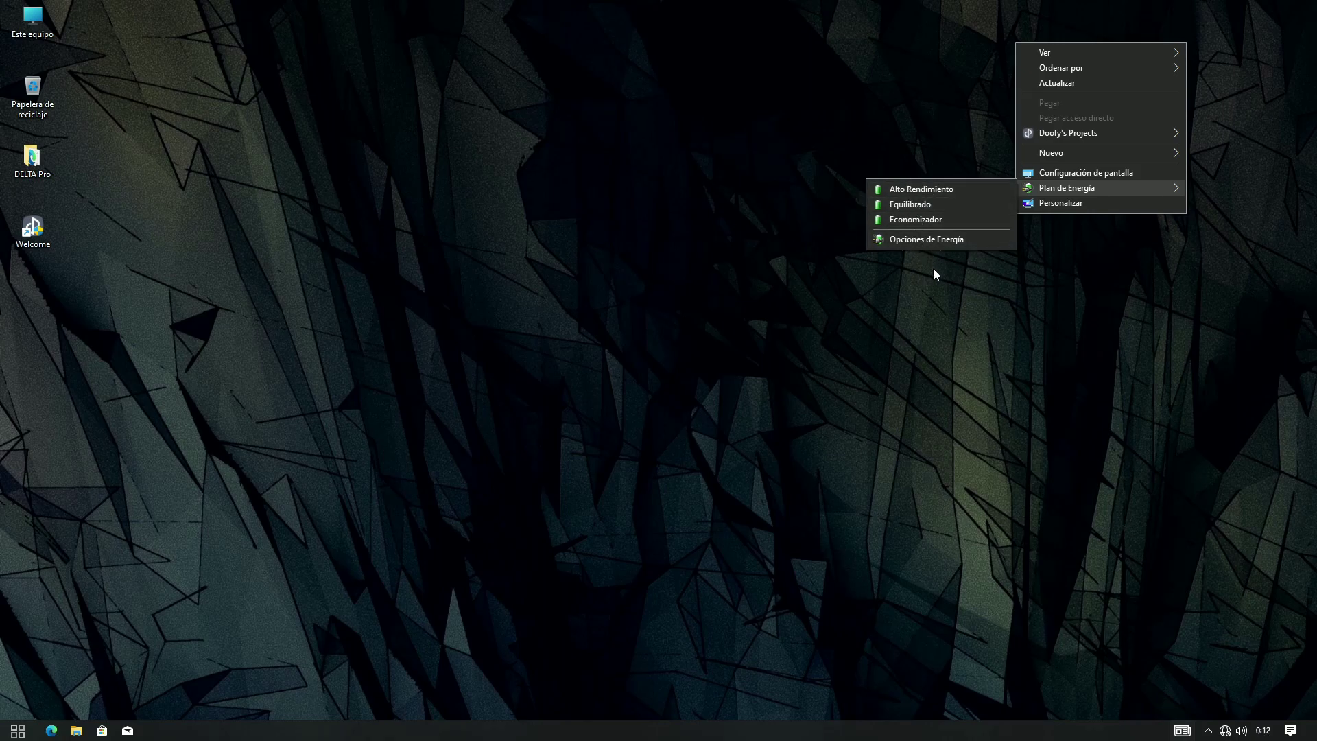
left_click(953, 284)
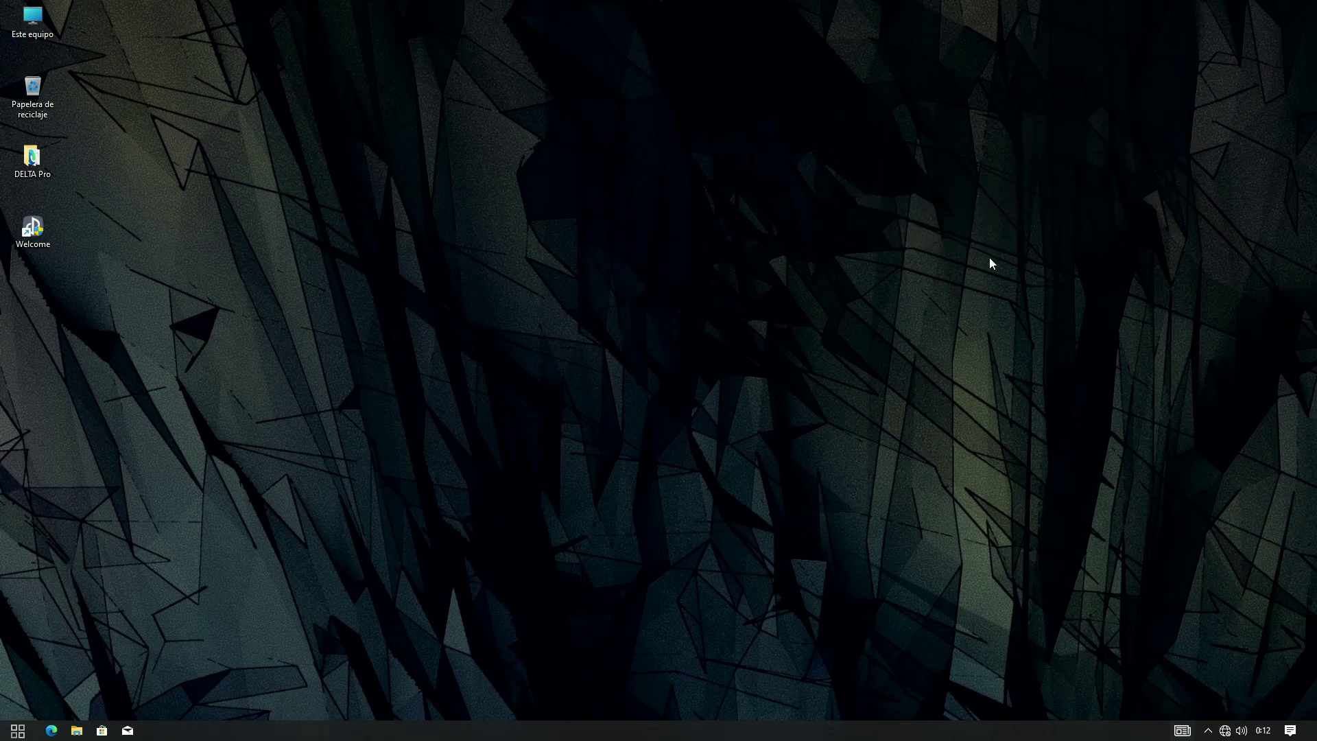
- Examine the desktop's extended context options, from Herramientas Sistema to Opciones de Apagado, and dismiss them
right_click(1015, 59)
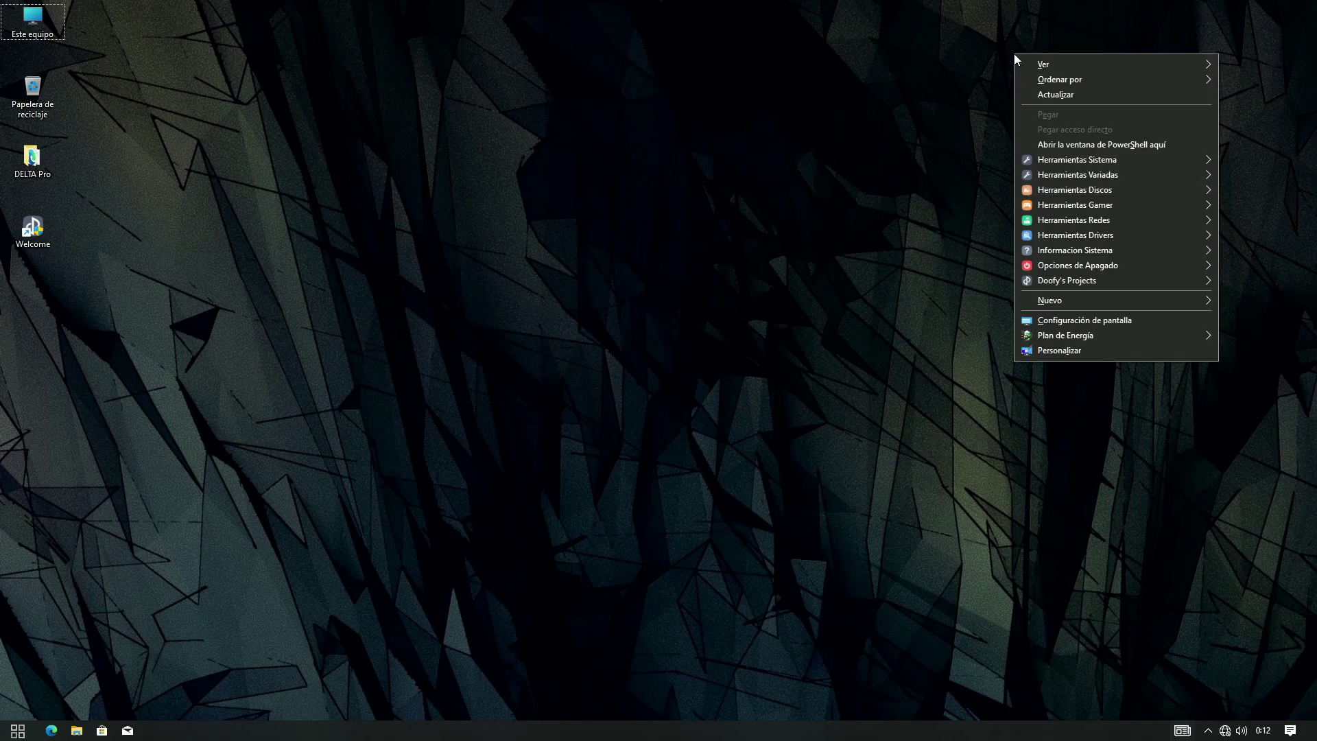
mouse_move(1059, 162)
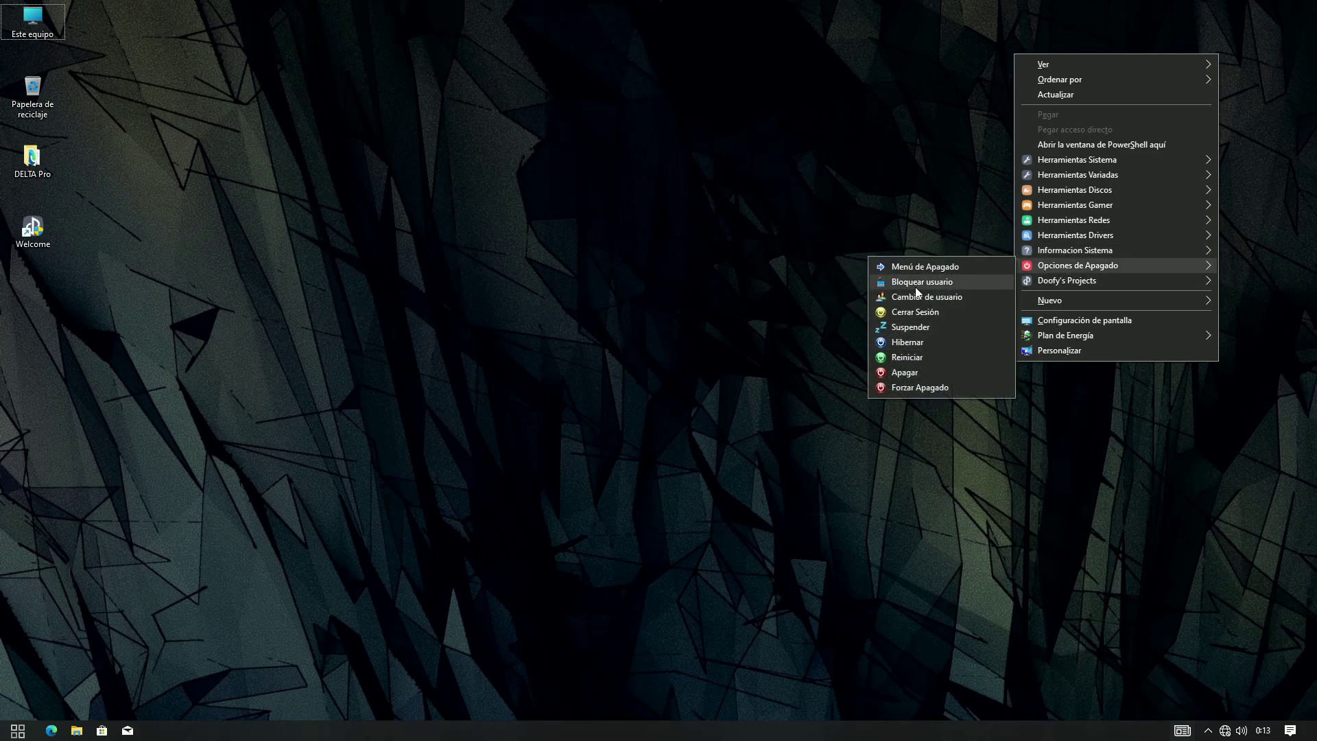
left_click(949, 221)
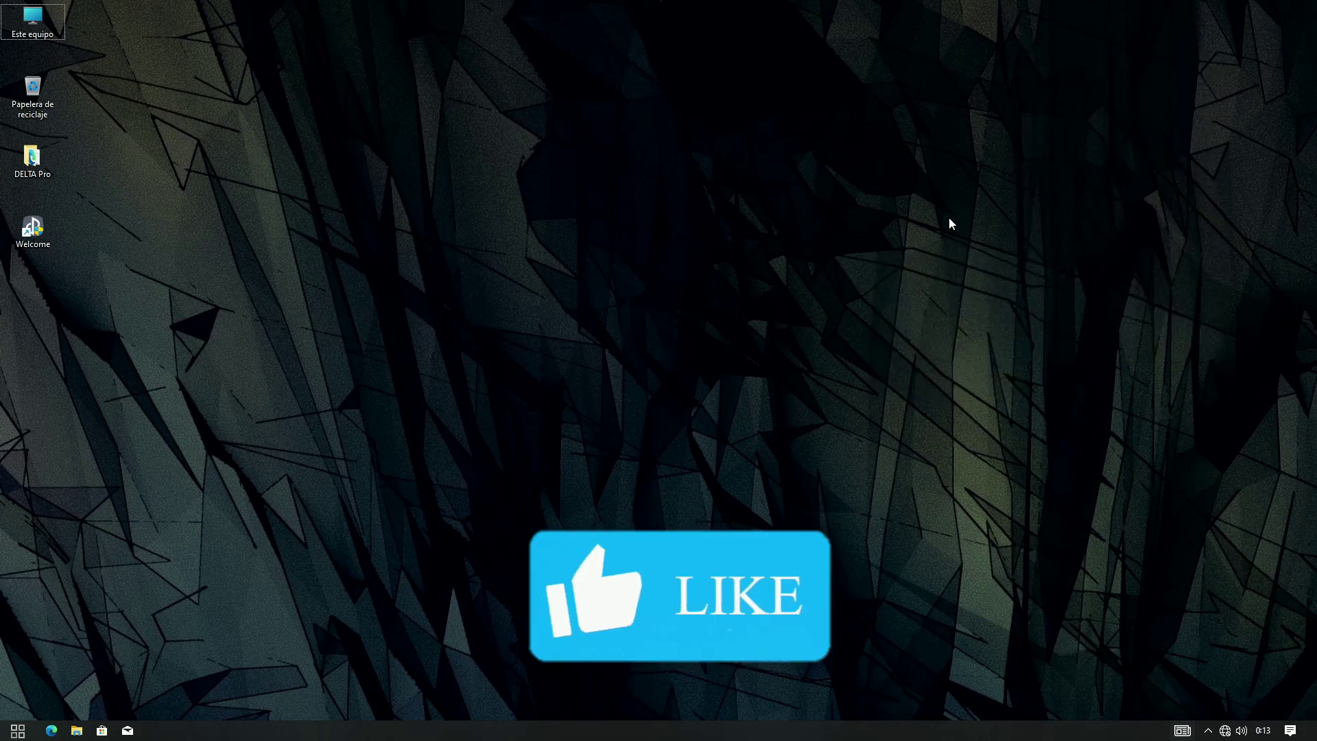